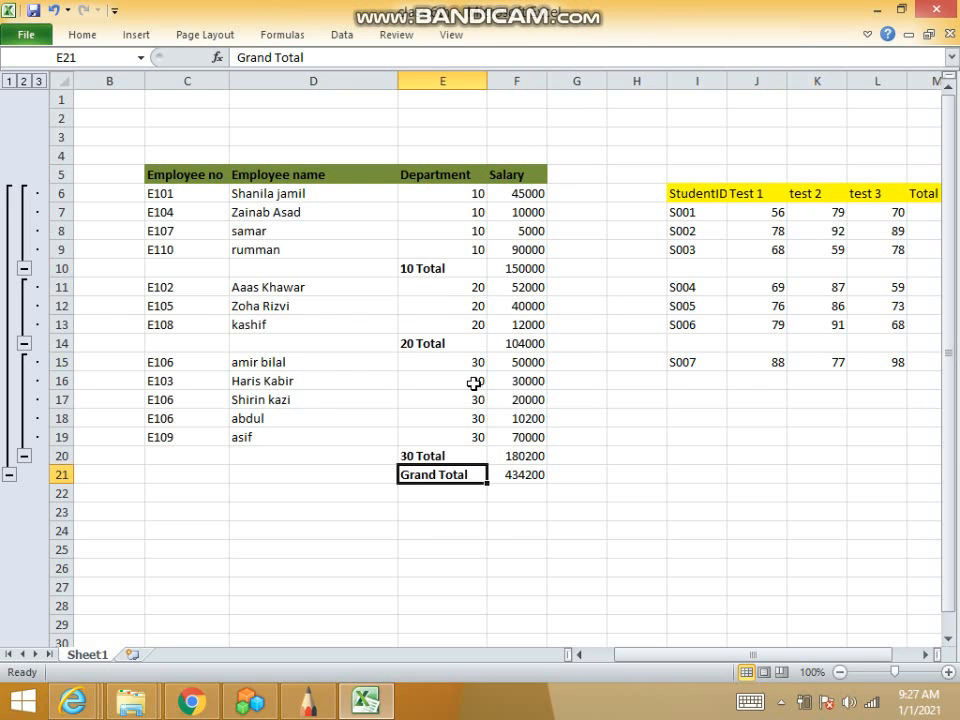
- Undo the subtotals on the employee table and deselect the table
key("ctrl+z")
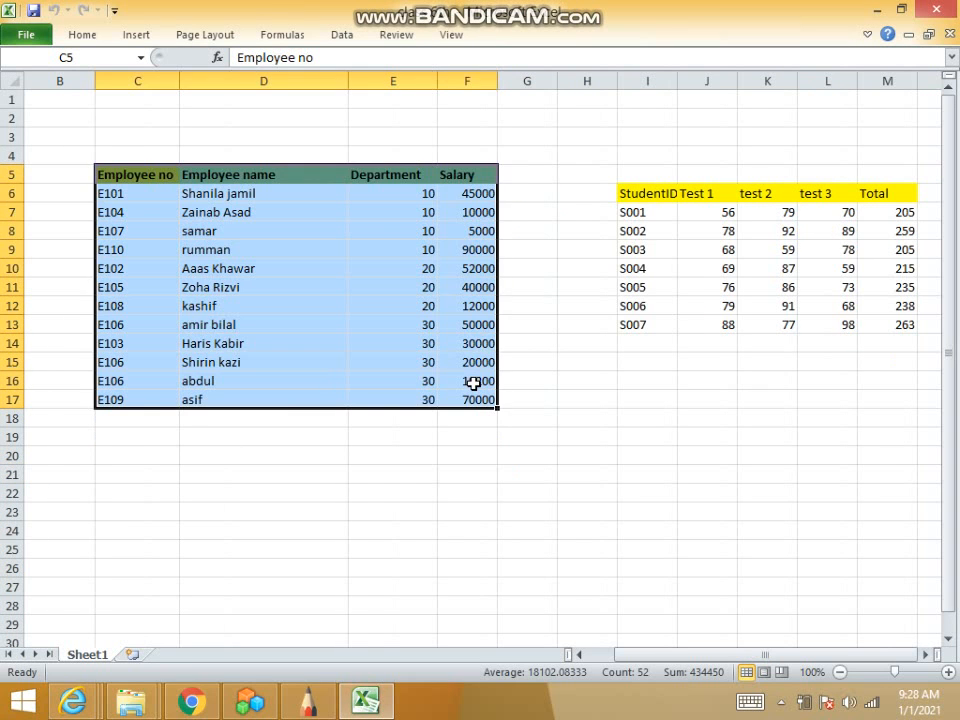
left_click(364, 289)
left_click(317, 193)
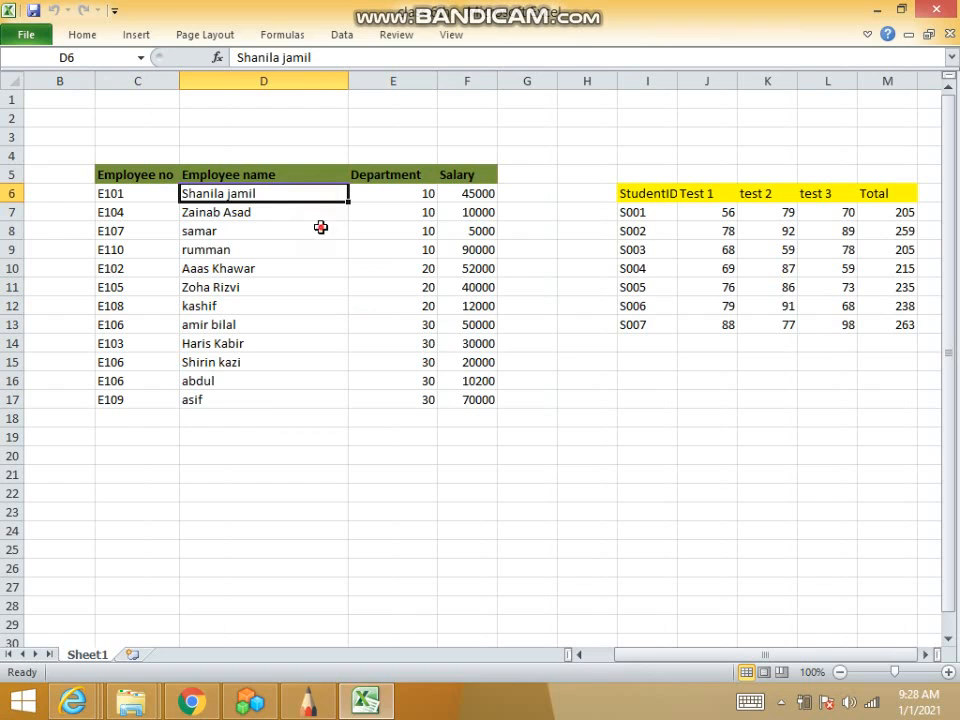
left_click(319, 228)
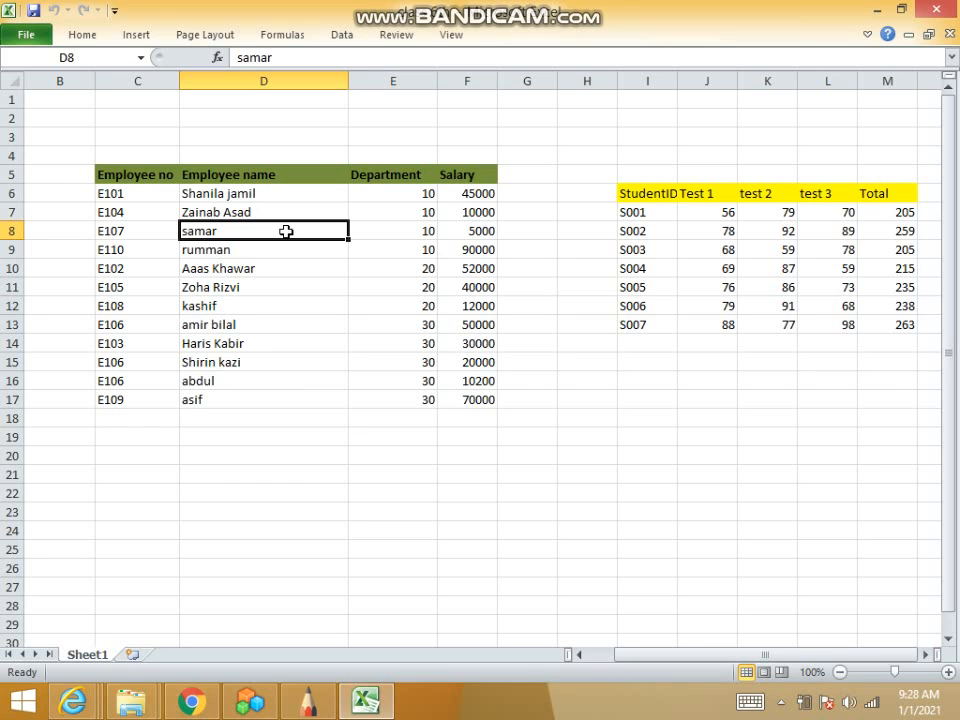
left_click_drag(120, 176, 300, 250)
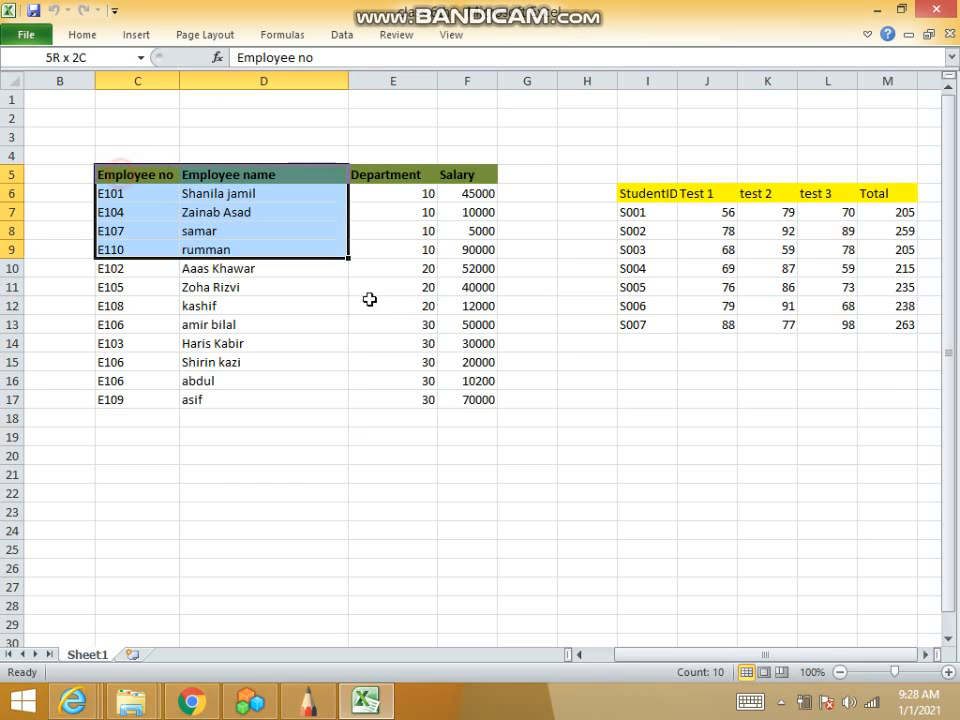
left_click_drag(369, 299, 456, 392)
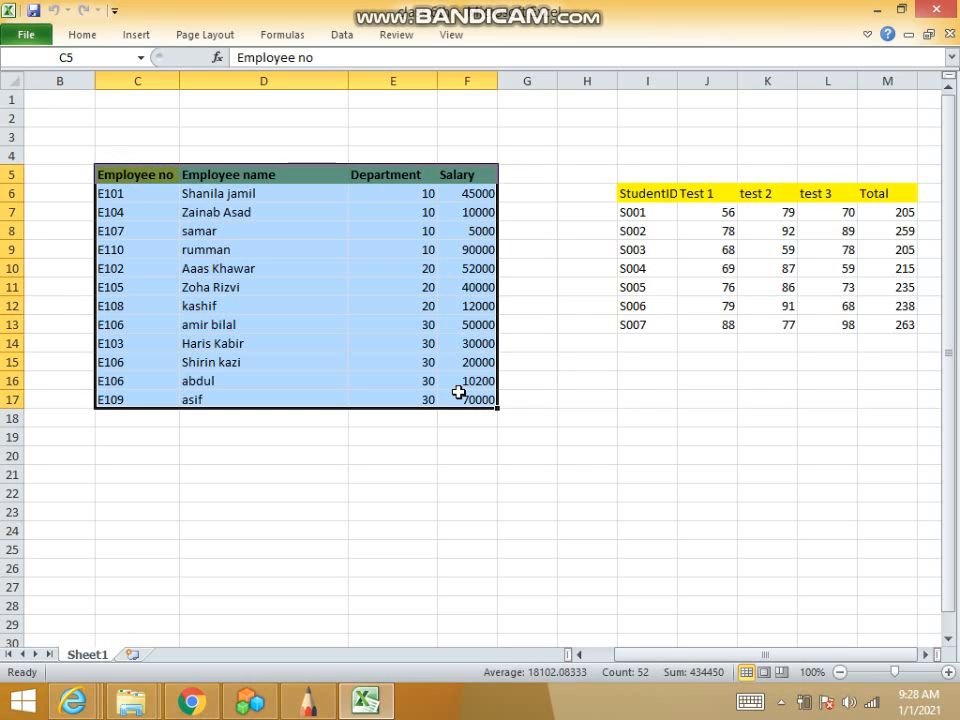
left_click(262, 284)
left_click(218, 191)
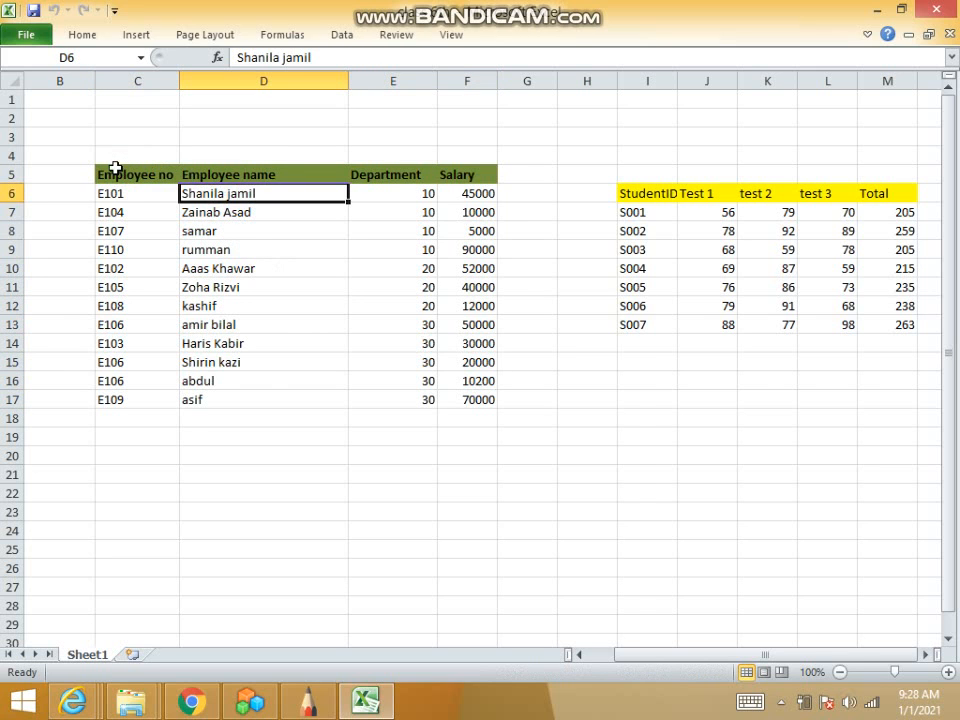
left_click_drag(114, 171, 466, 399)
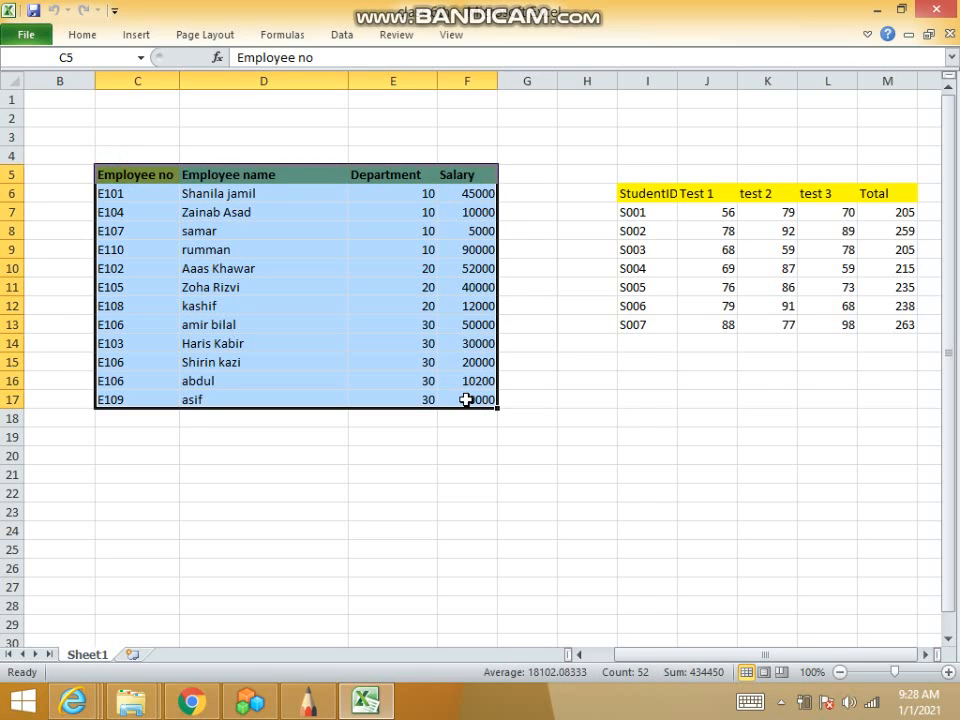
left_click(377, 341)
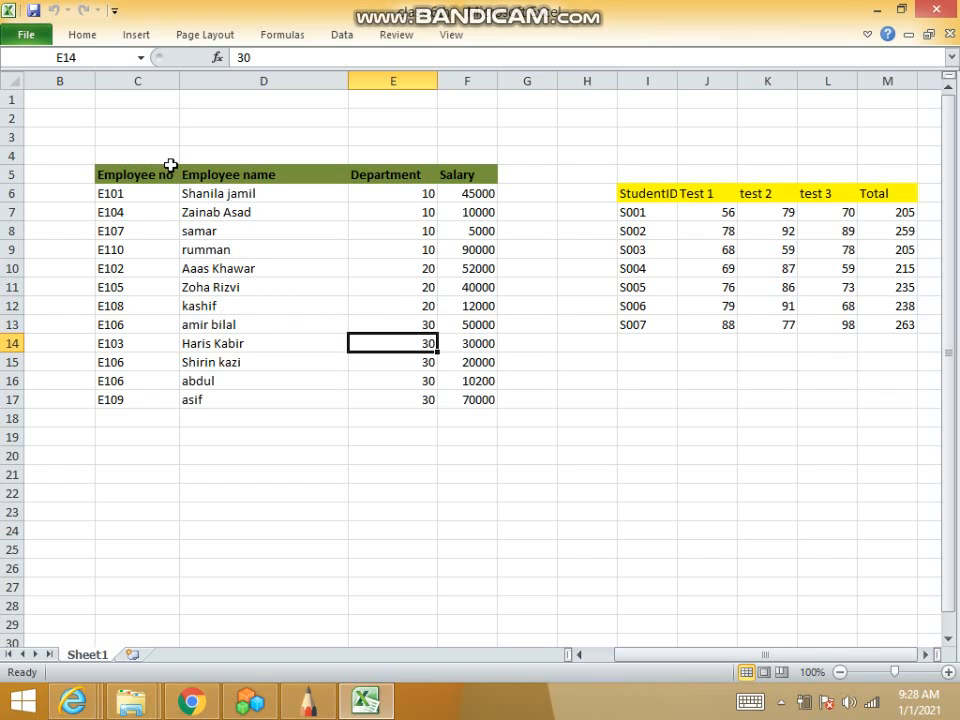
- Subtotal the employee table with the Sum of Salary at each change in Department, keeping the summary below the data
left_click(215, 248)
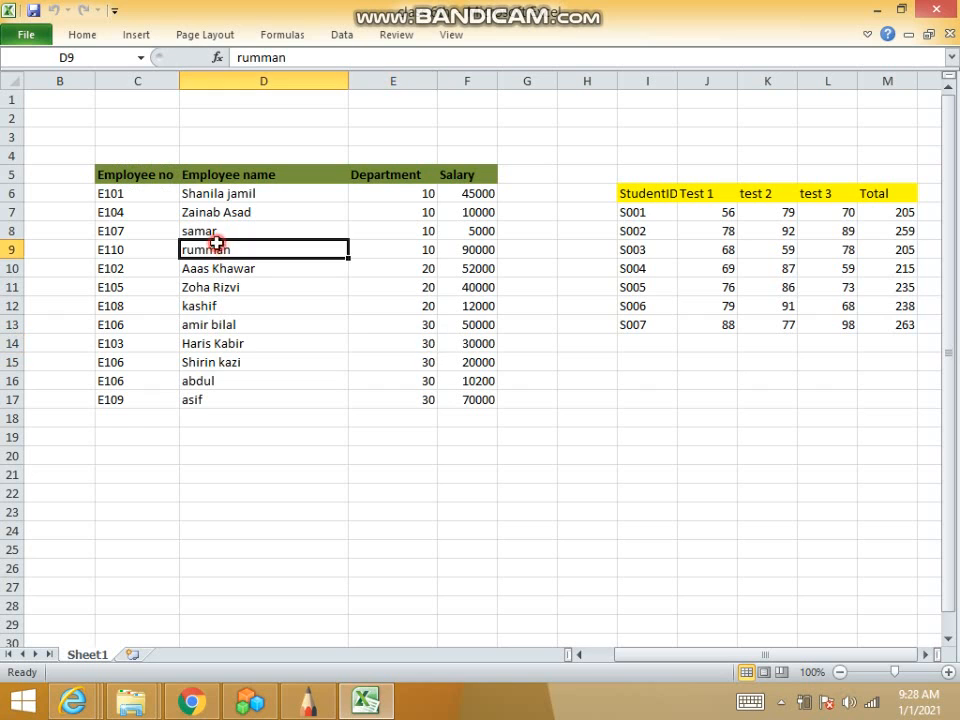
left_click(341, 36)
left_click(884, 82)
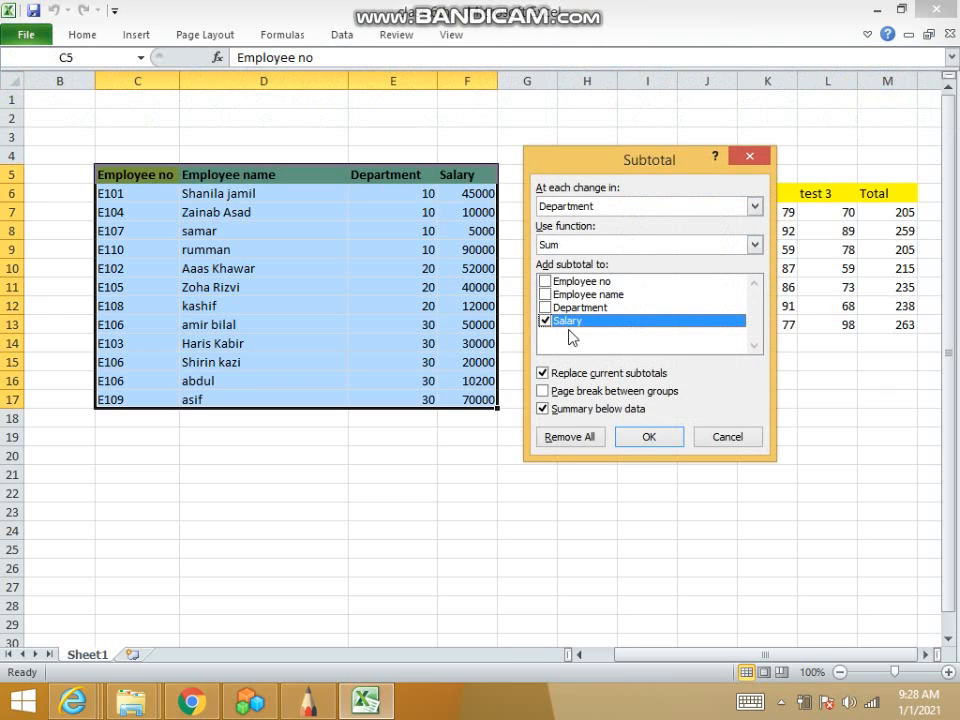
left_click(643, 435)
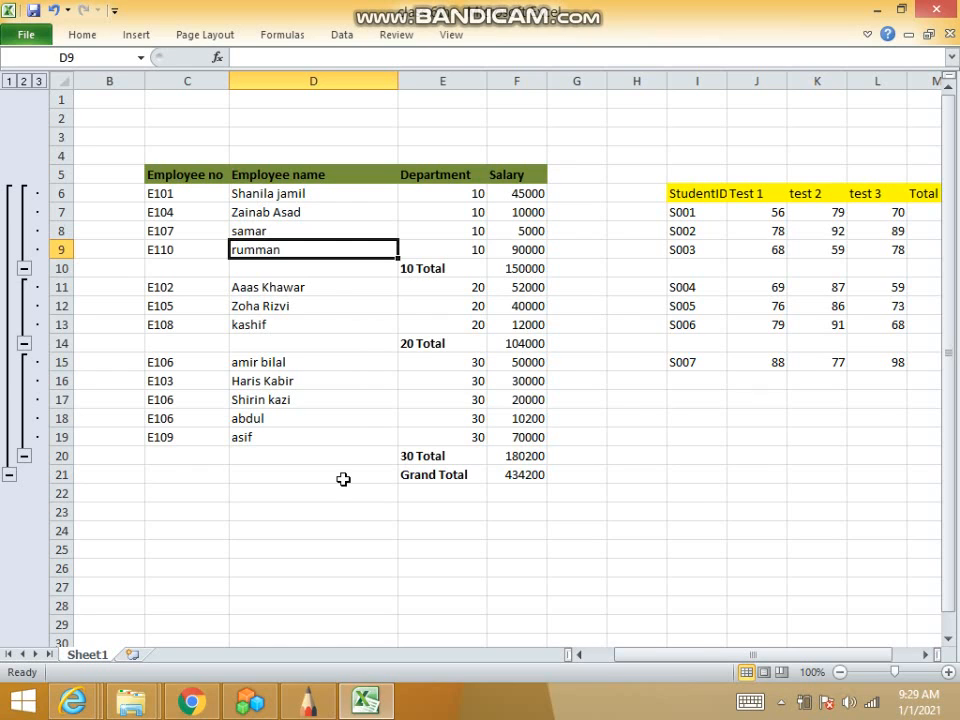
- Undo the Salary subtotals by Department and deselect the employee table
key("ctrl+z")
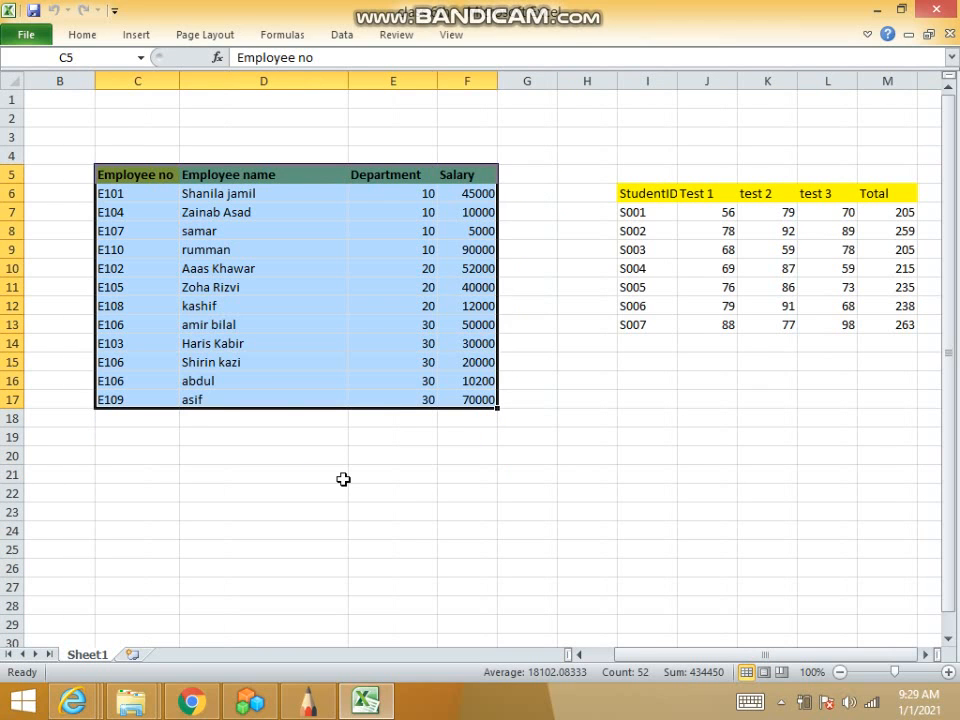
left_click(246, 268)
left_click(216, 198)
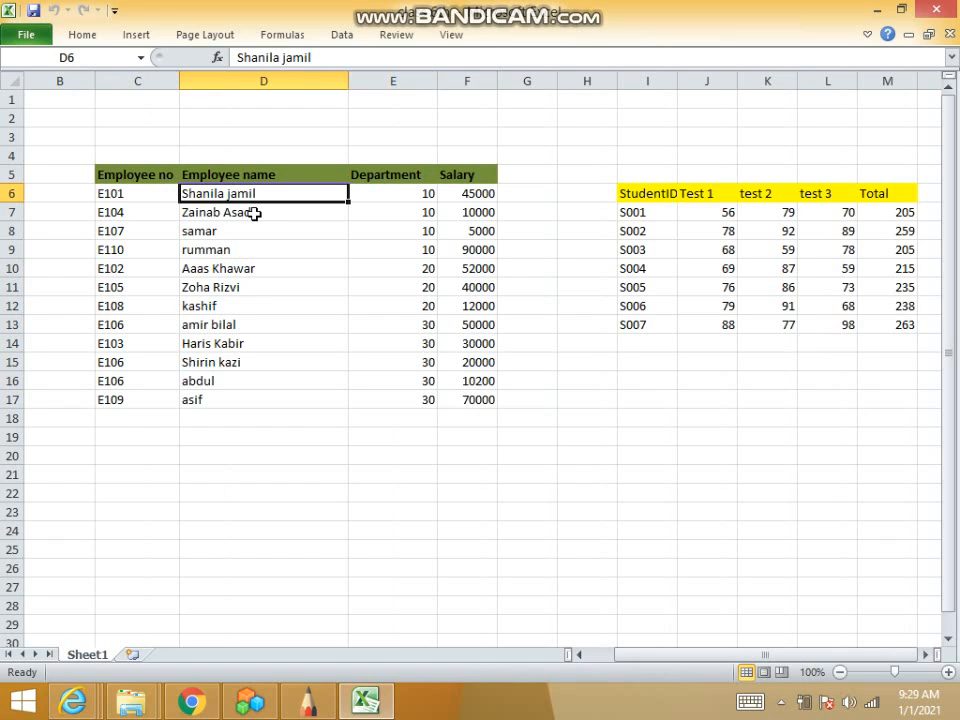
left_click(254, 228)
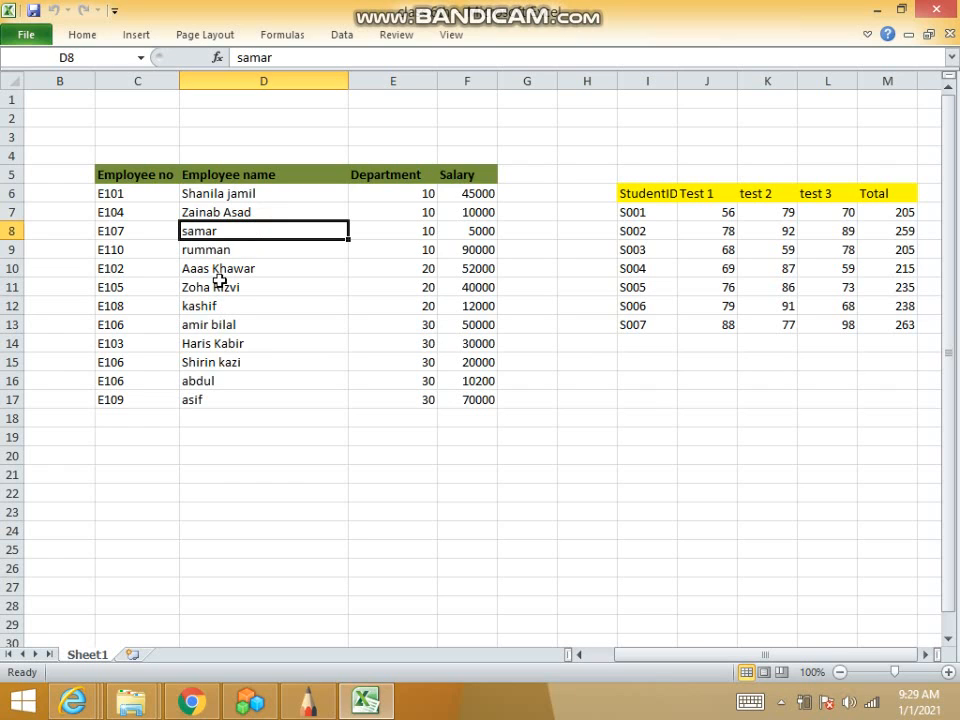
- Turn on Filter for the employee table's header row
left_click(205, 251)
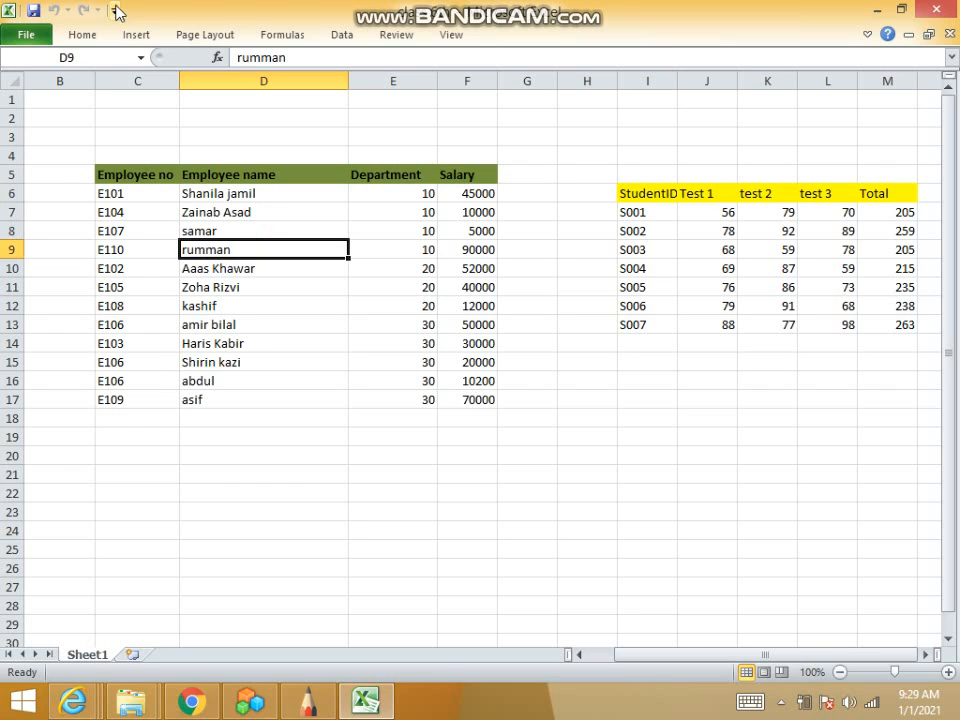
left_click(86, 37)
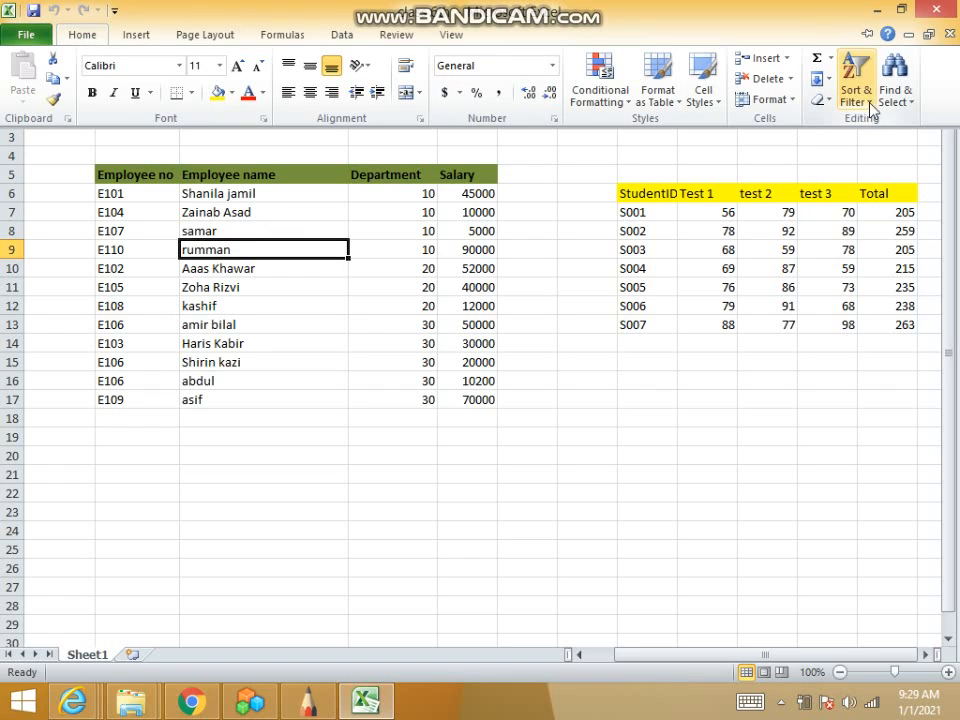
left_click(783, 705)
left_click(785, 706)
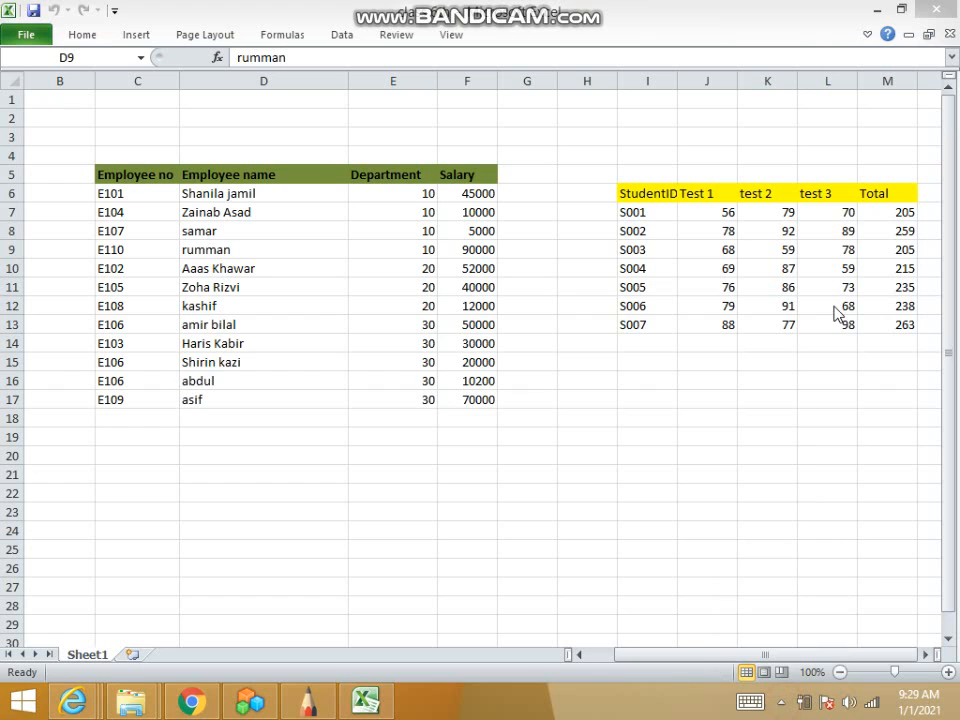
left_click(84, 37)
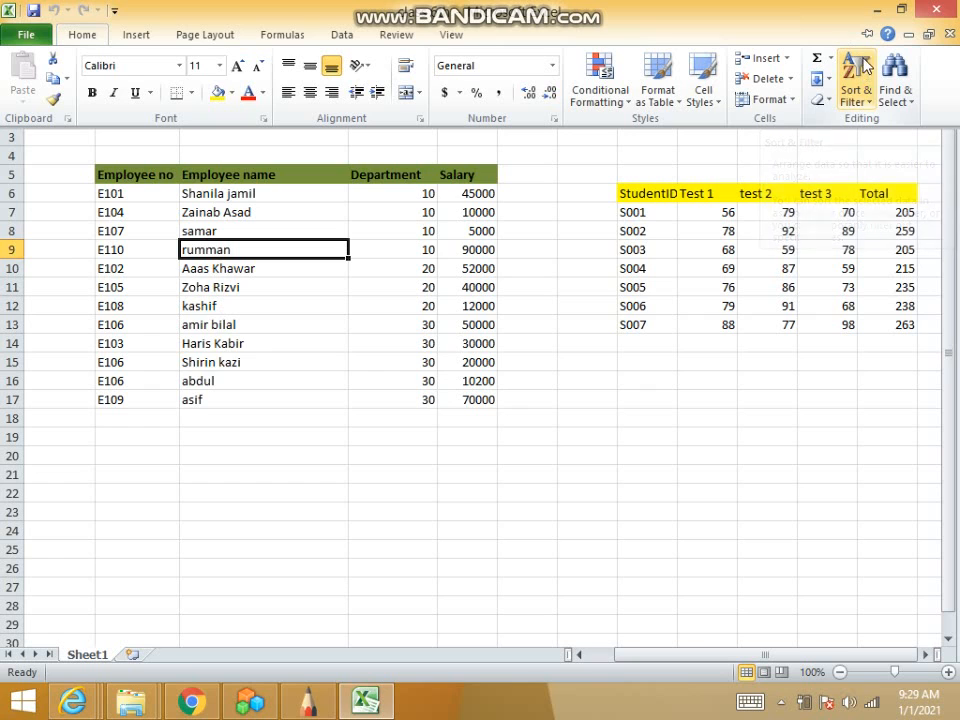
left_click(872, 108)
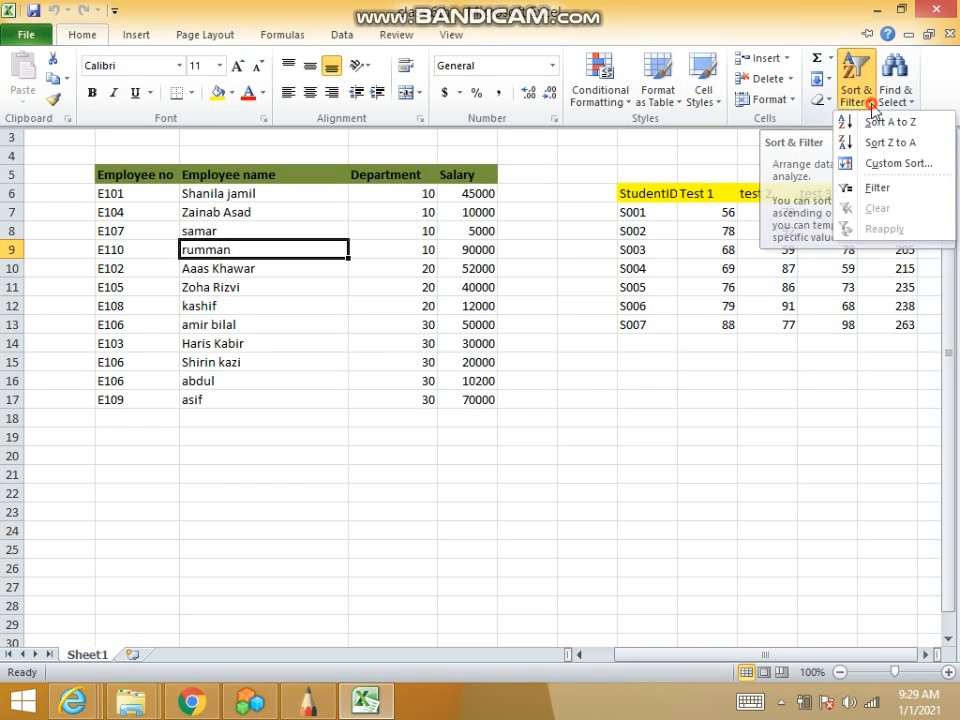
left_click(869, 189)
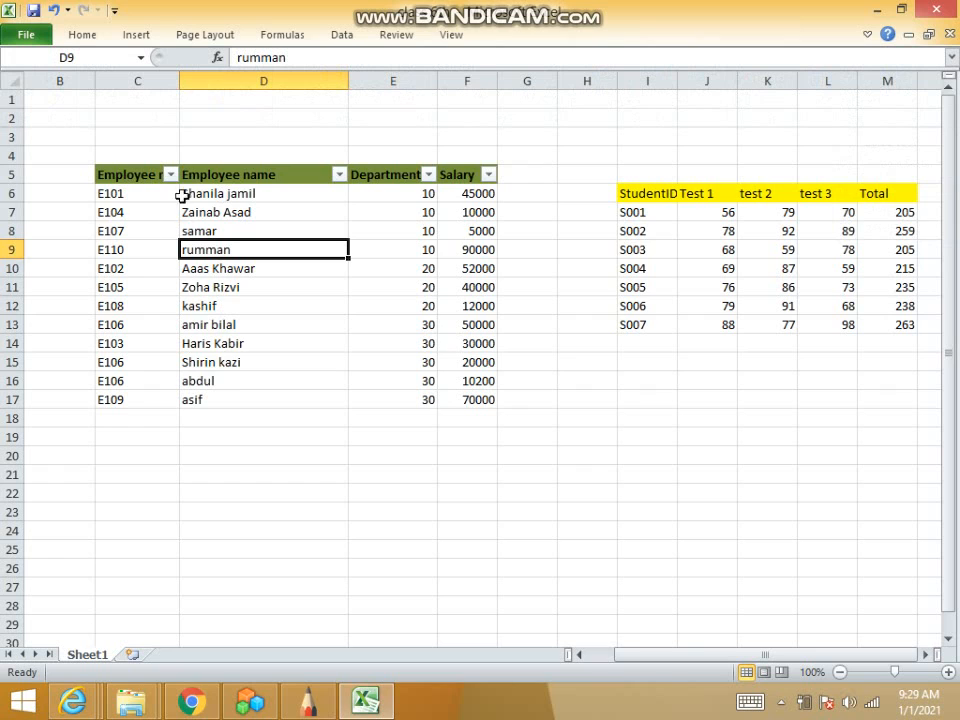
left_click(211, 284)
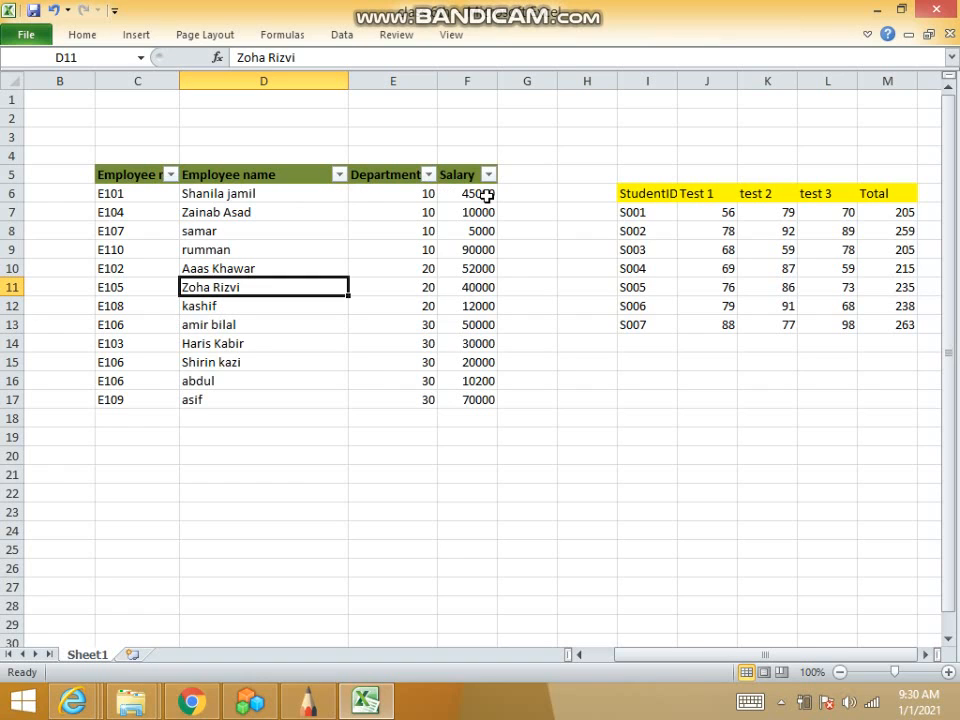
left_click(222, 231)
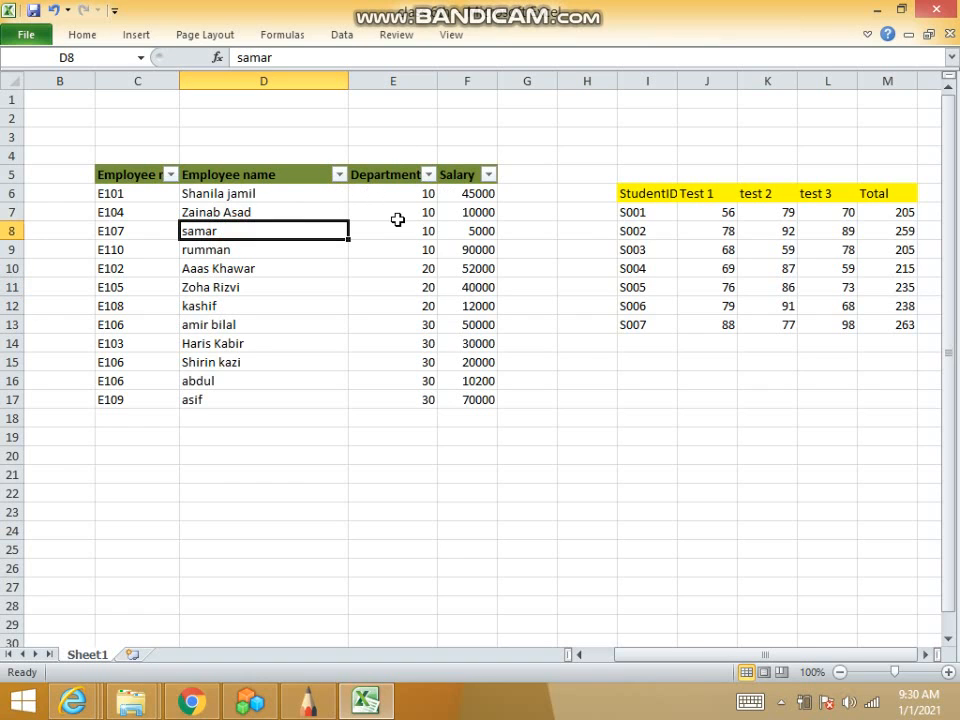
left_click(397, 217)
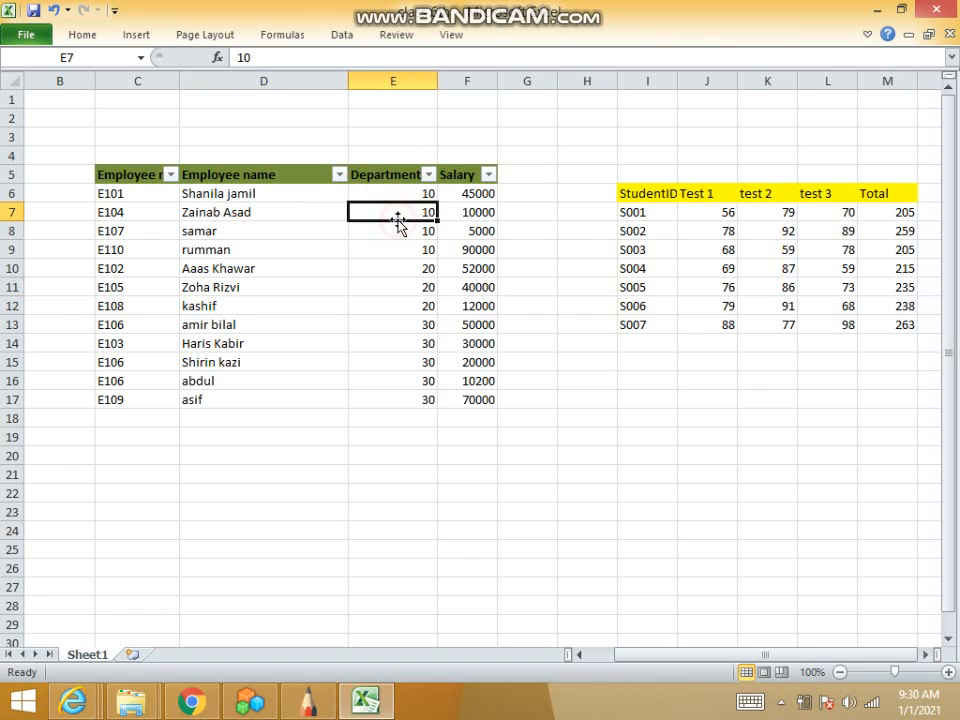
left_click(418, 270)
left_click(411, 342)
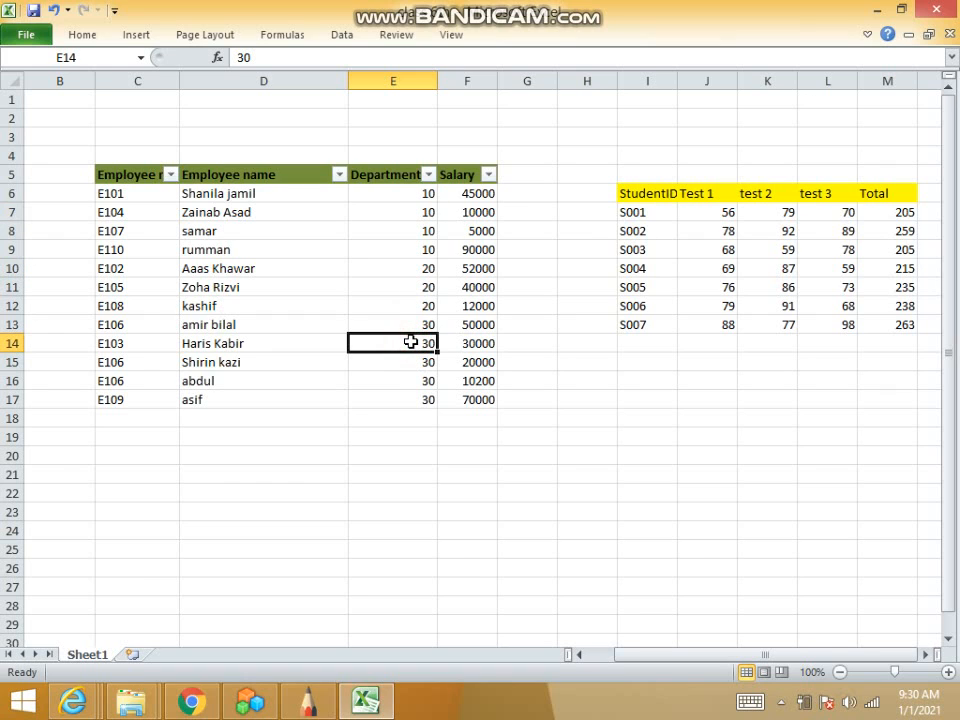
- Filter the Department column to show only department 10
left_click(429, 175)
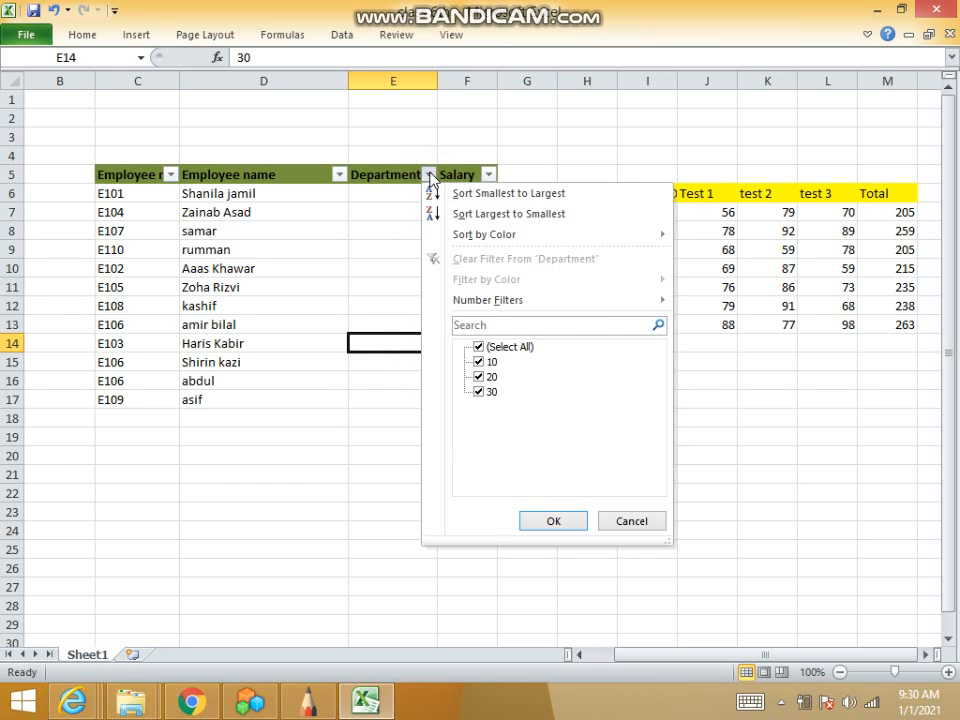
left_click(481, 350)
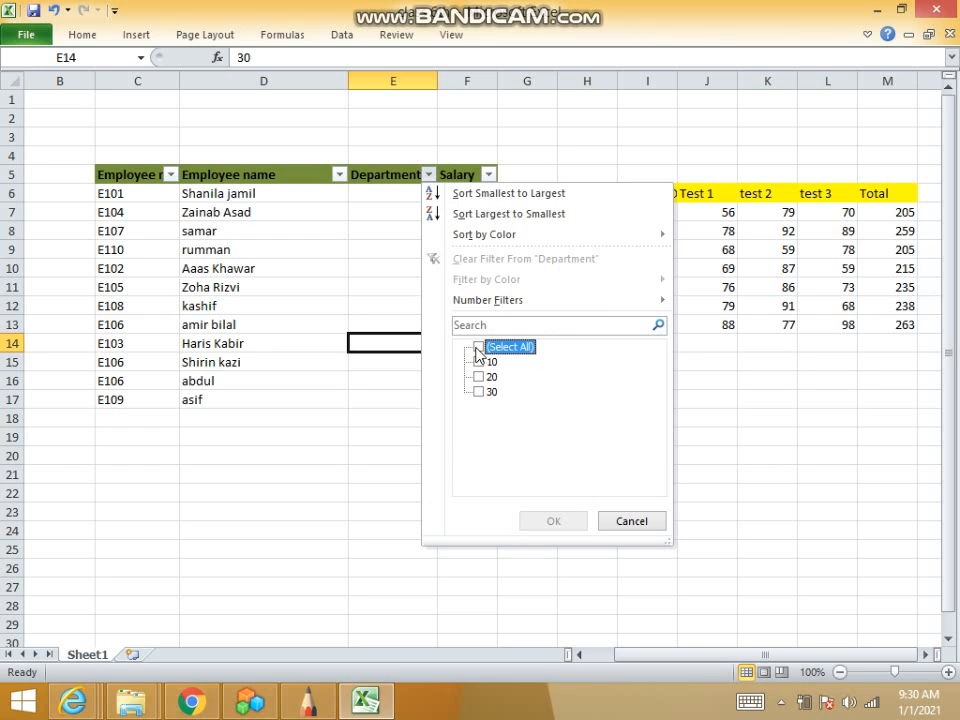
left_click(480, 347)
left_click(480, 347)
left_click(480, 363)
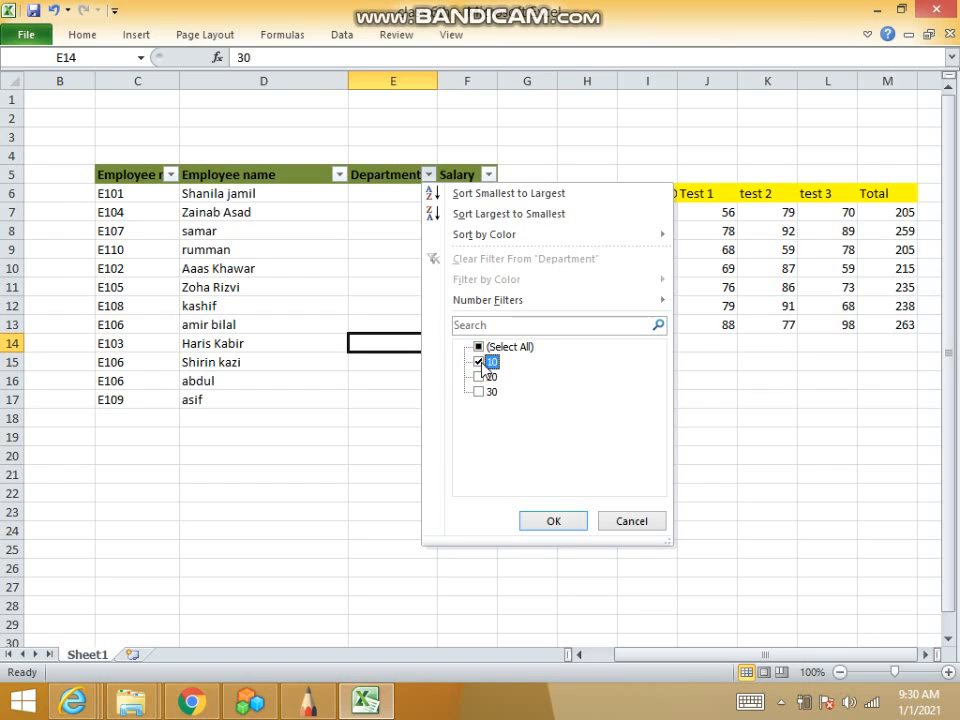
left_click(538, 519)
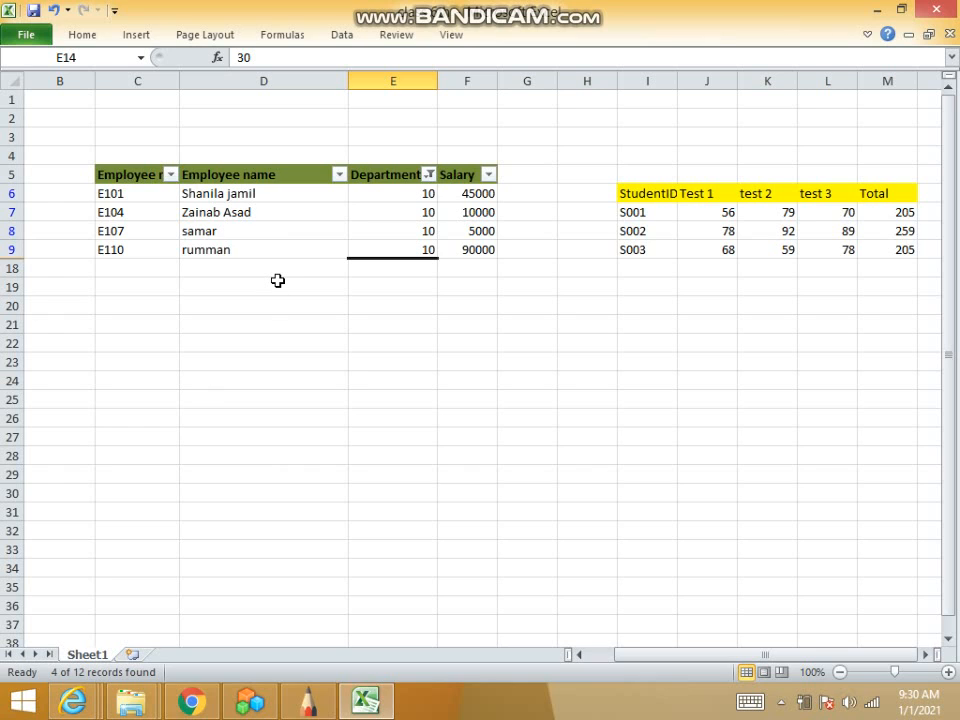
left_click(375, 212)
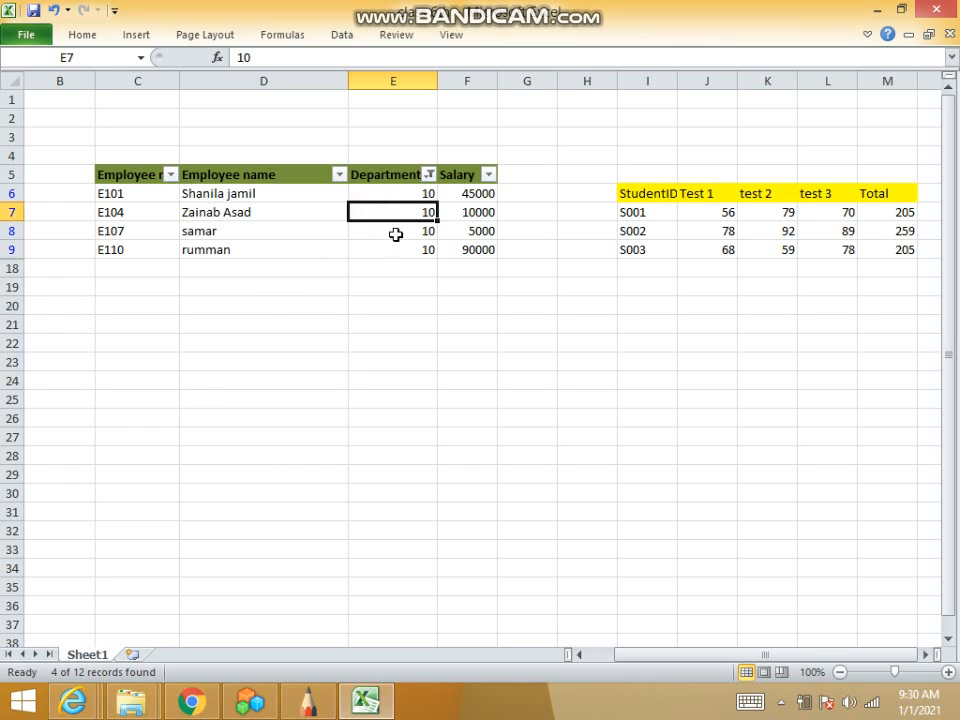
left_click(395, 244)
left_click(139, 230)
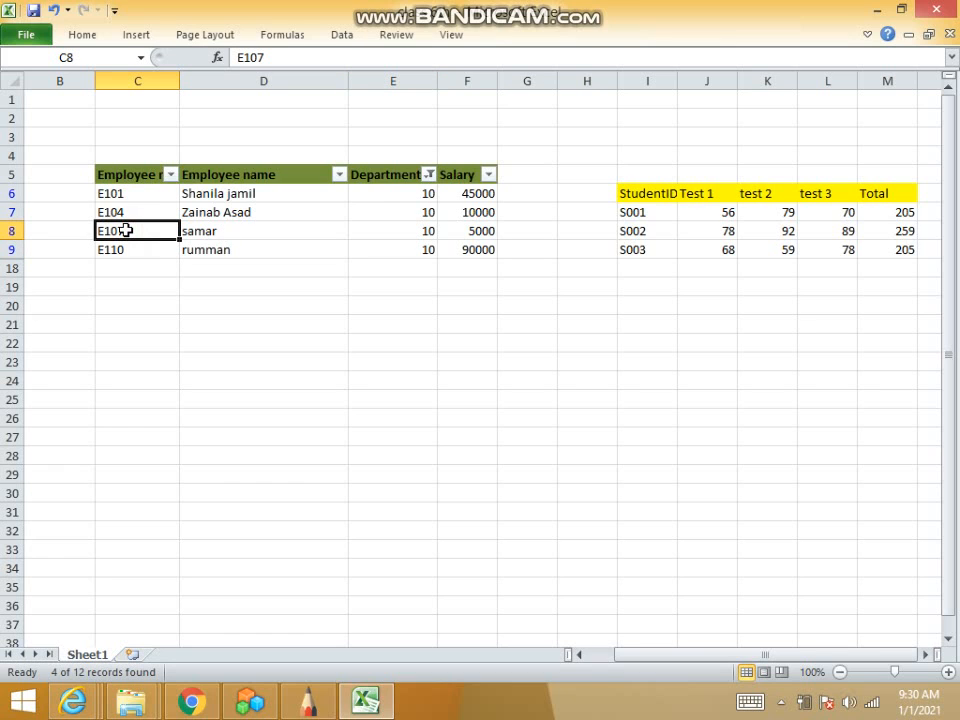
- Extend the Department filter to include department 30 along with department 10
left_click(429, 175)
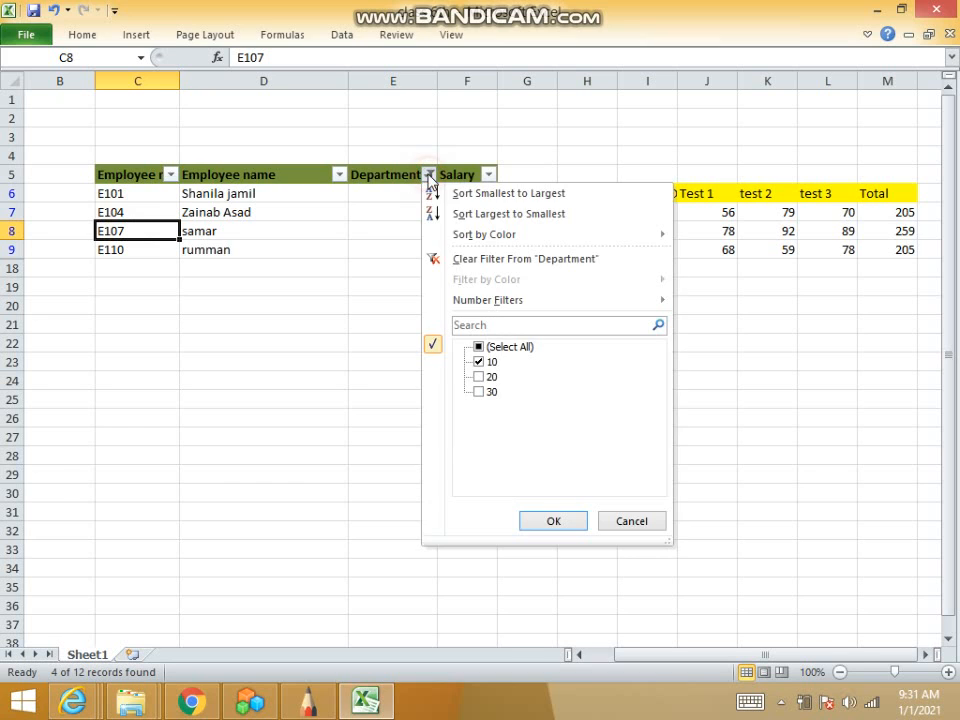
left_click(478, 394)
left_click(556, 522)
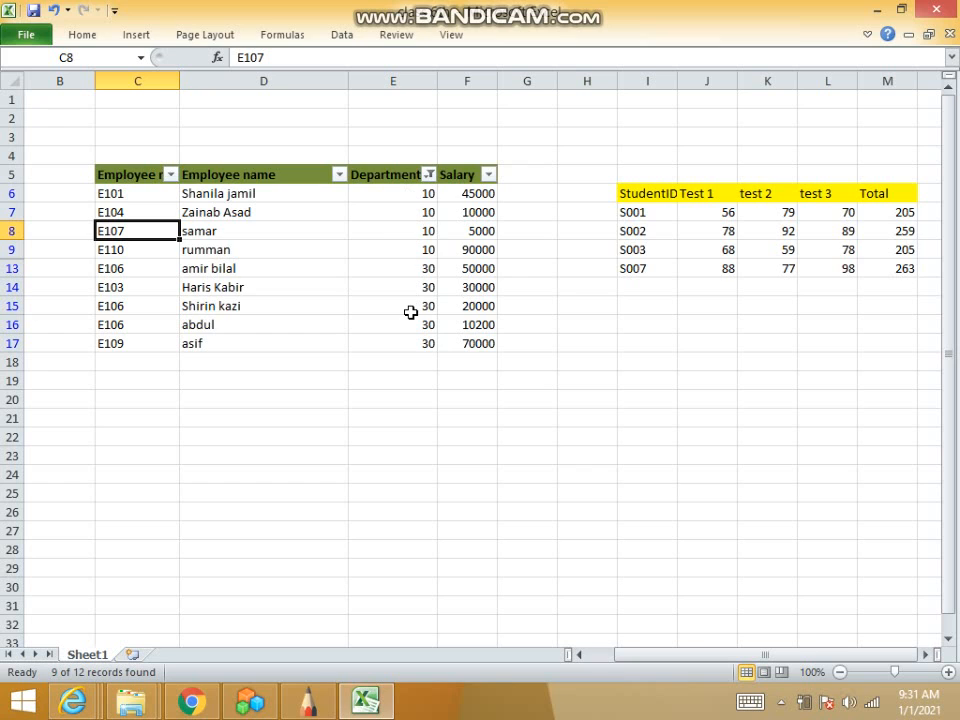
- Add department 20 to the Department filter so that all departments are shown
left_click(429, 175)
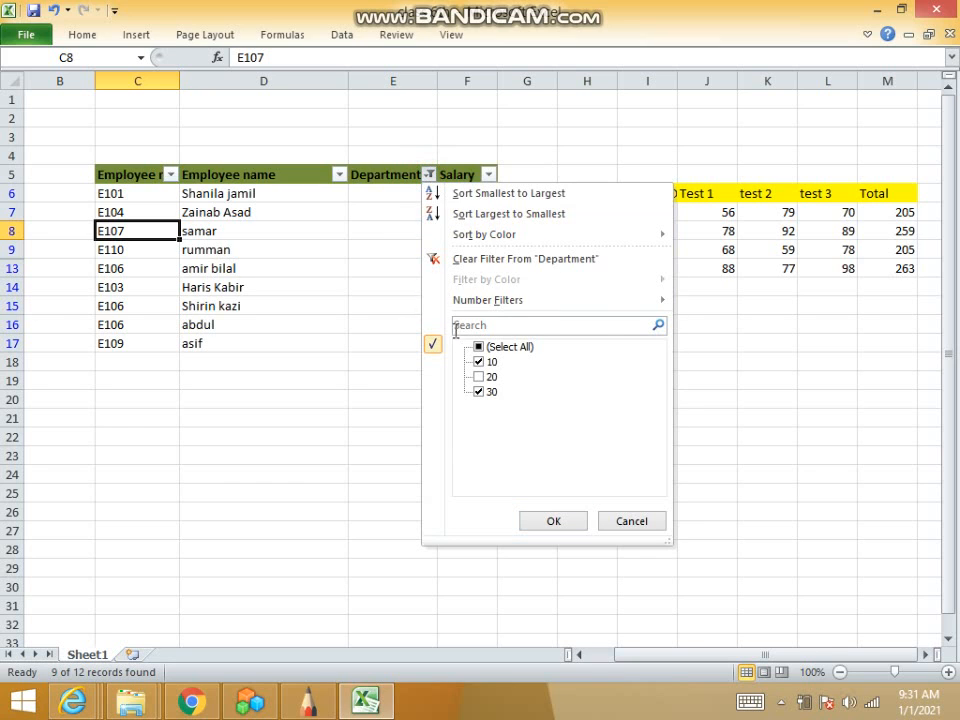
left_click(478, 378)
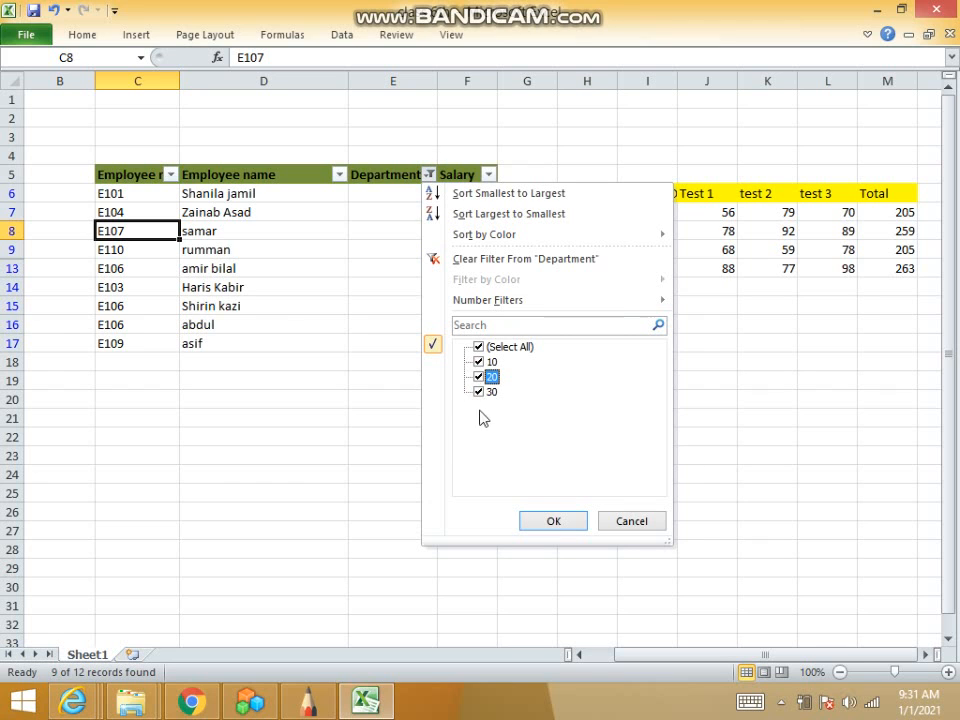
left_click(540, 521)
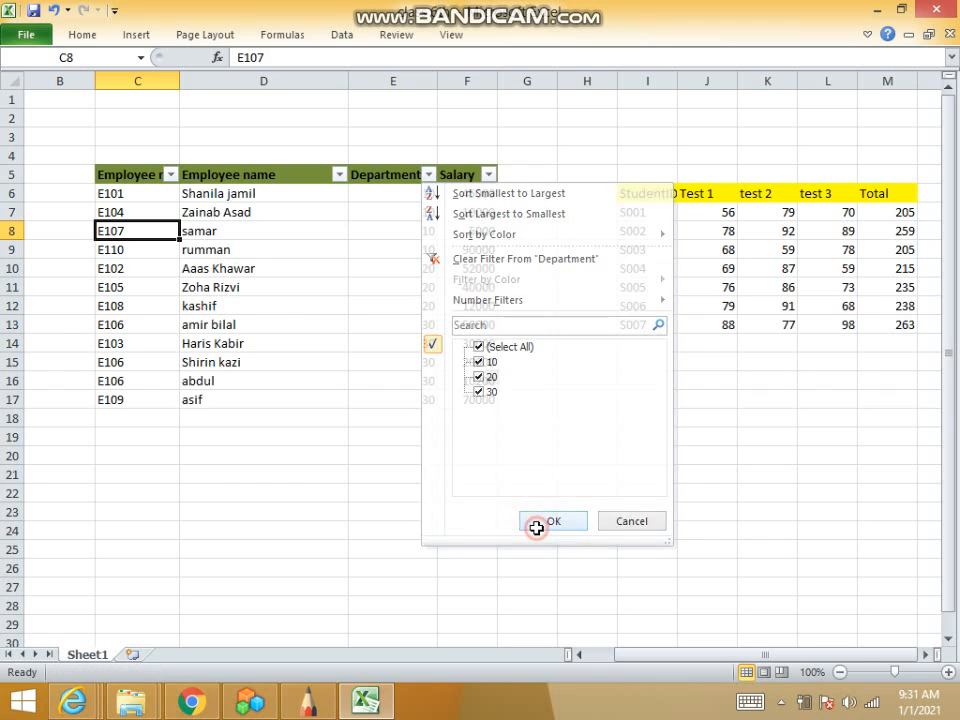
- Filter the Employee no column to show only E101, E102, E103 and E104
left_click(298, 305)
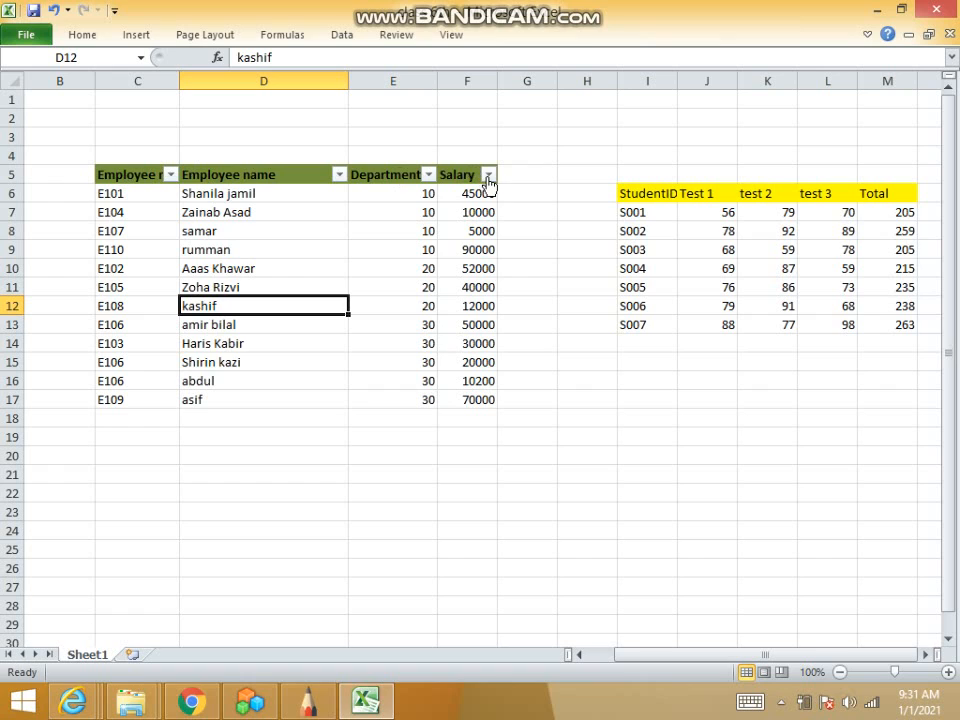
left_click(171, 176)
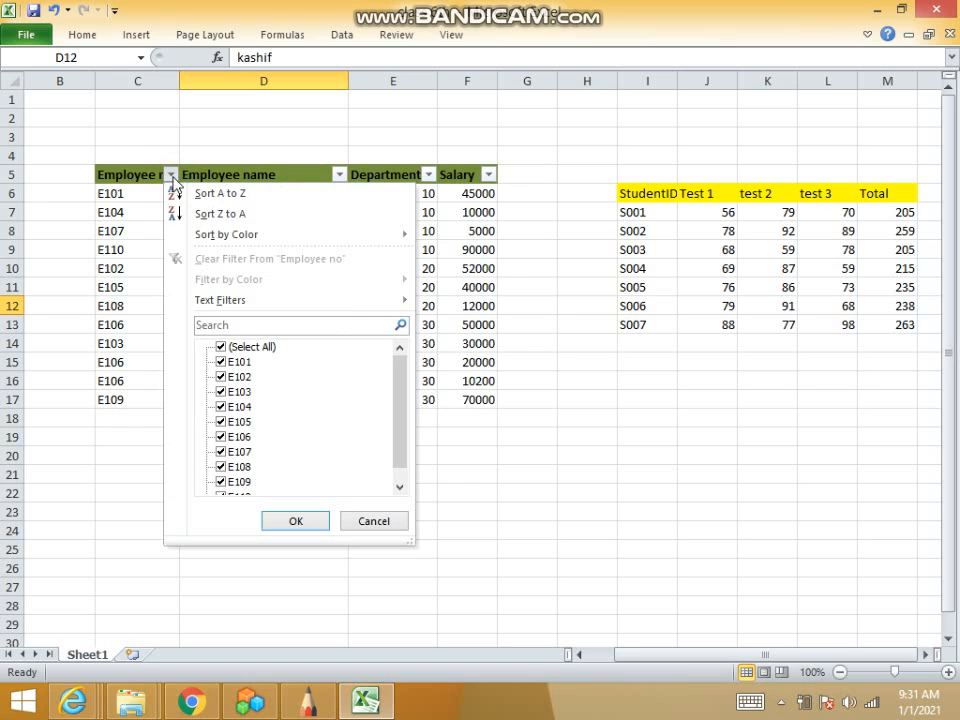
left_click(221, 346)
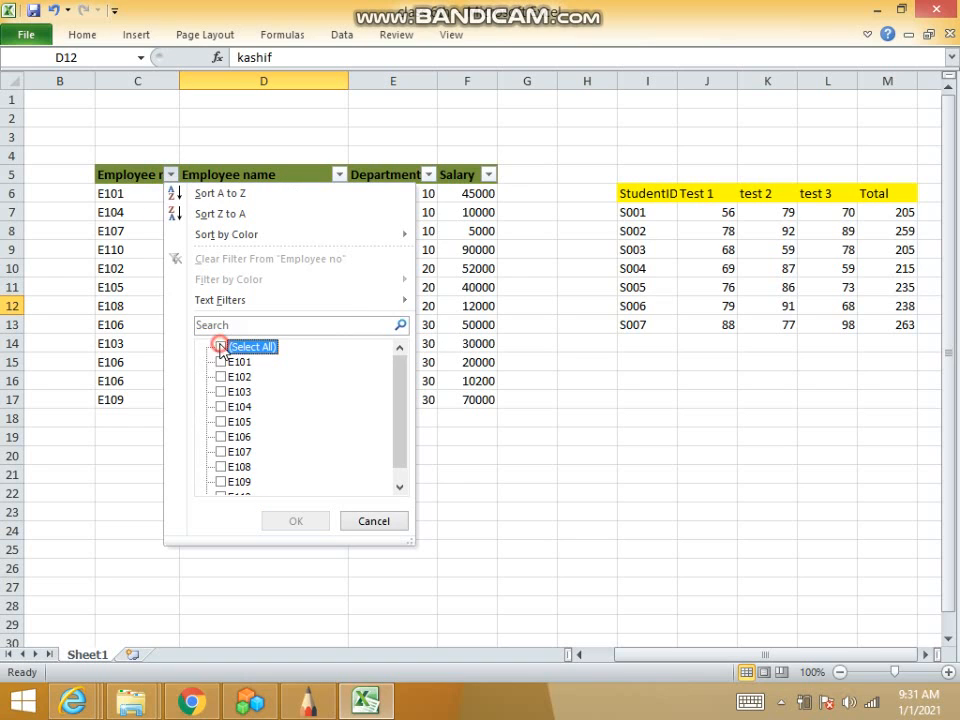
left_click(221, 362)
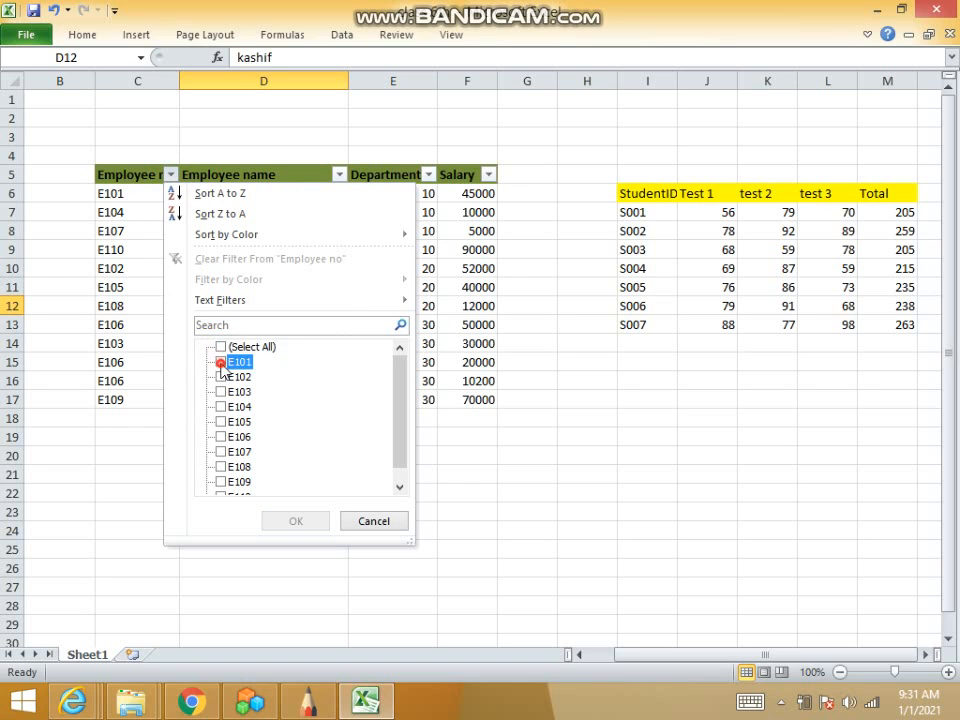
left_click(221, 377)
left_click(221, 392)
left_click(221, 407)
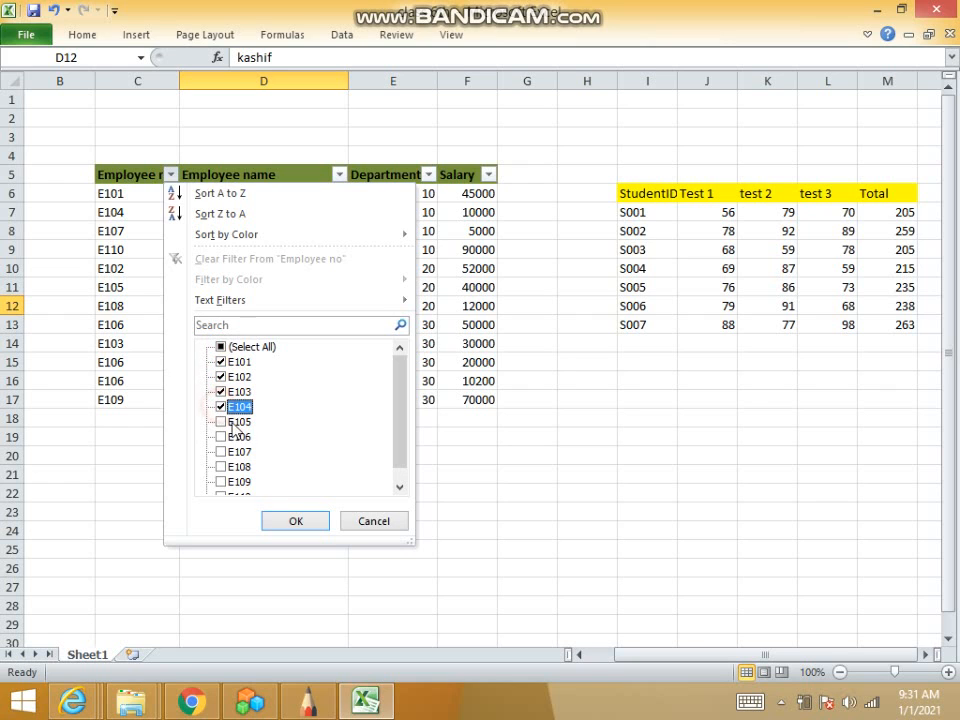
left_click(277, 521)
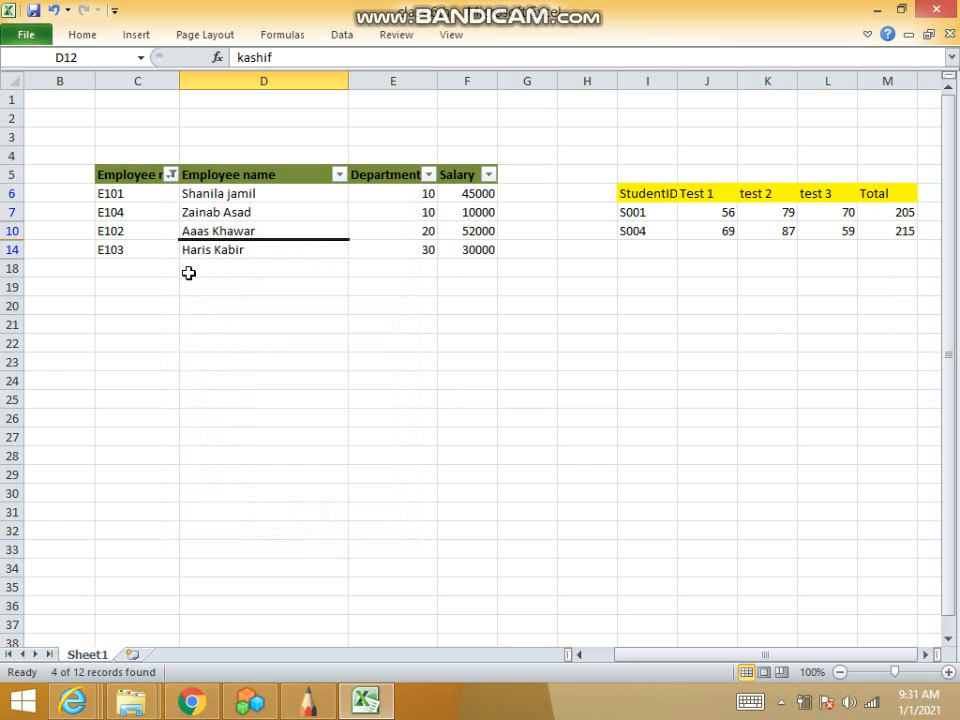
- Reselect all values in the Employee no filter so that every employee is shown
left_click(171, 174)
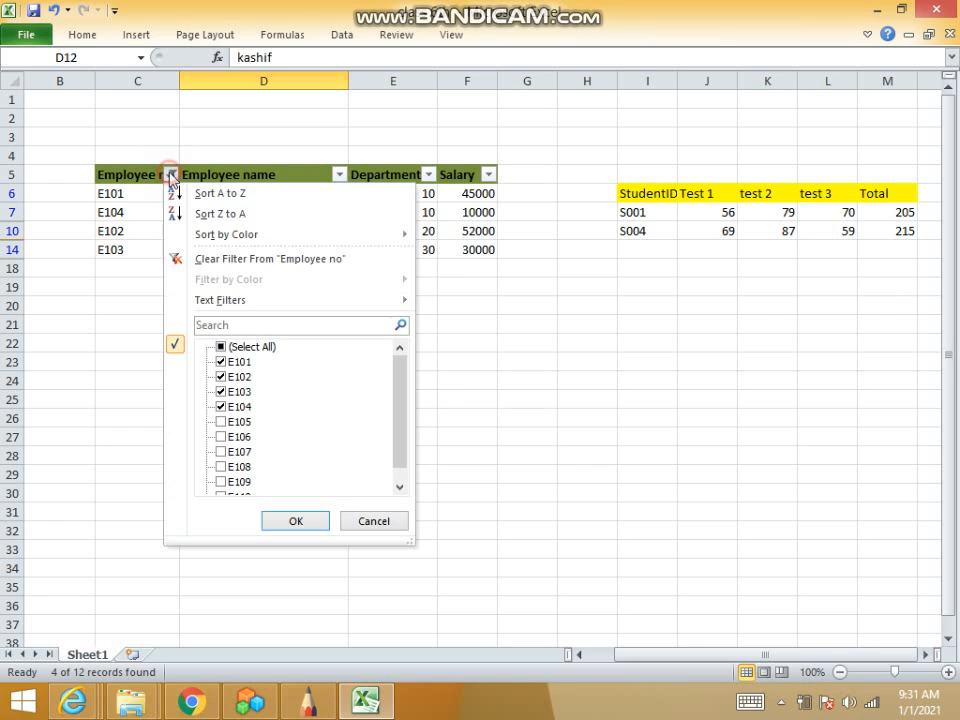
left_click(221, 348)
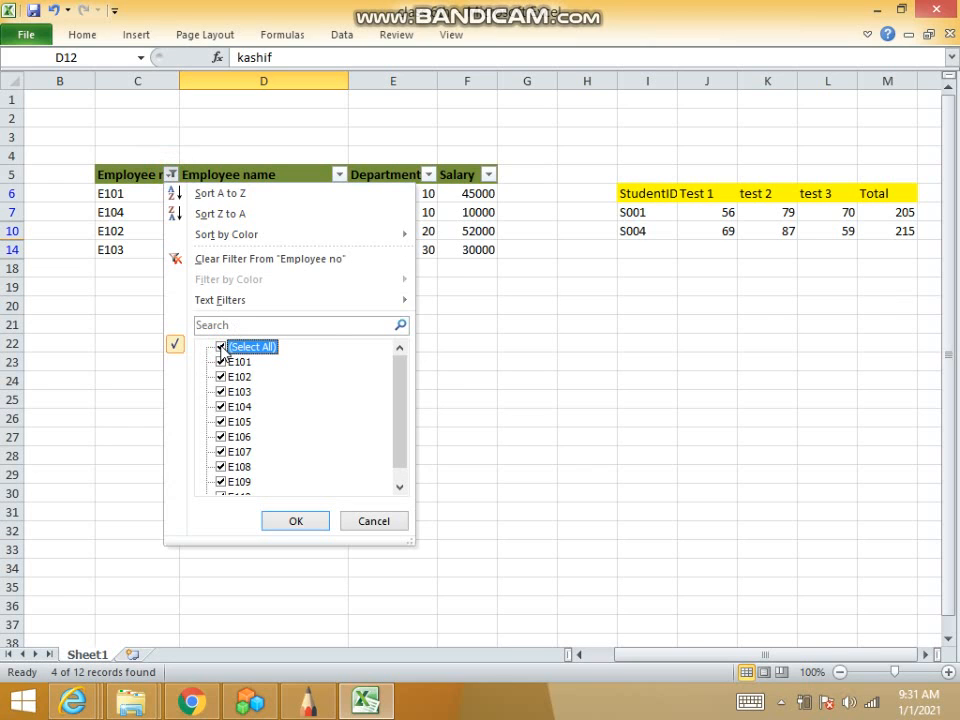
left_click(292, 521)
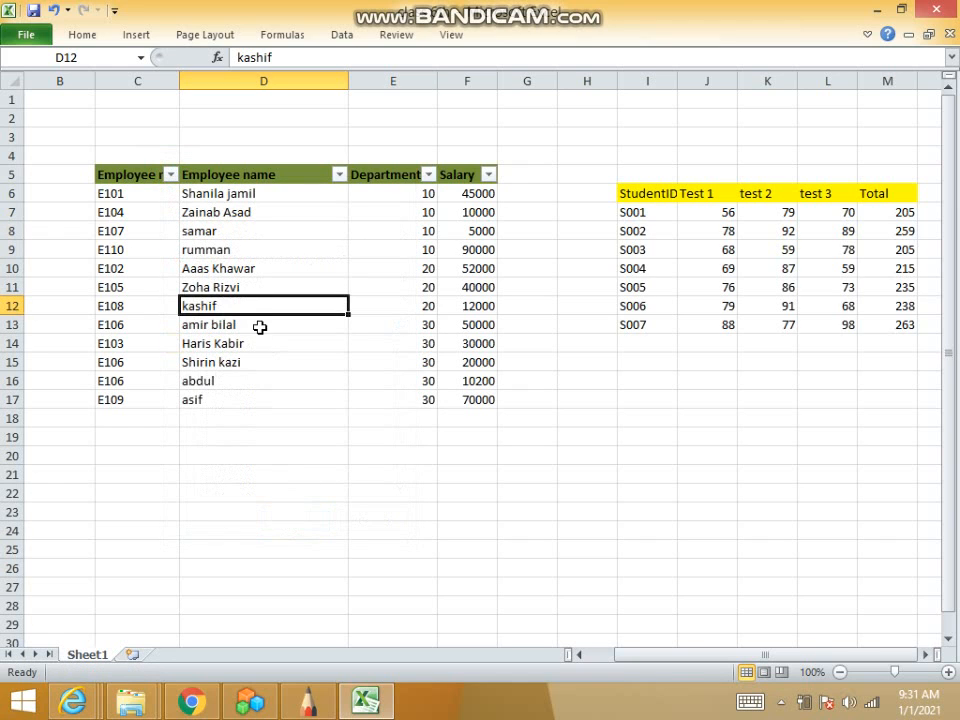
- Exclude departments 20 and 30 in the Department column's filter, leaving only department 10
left_click(279, 384)
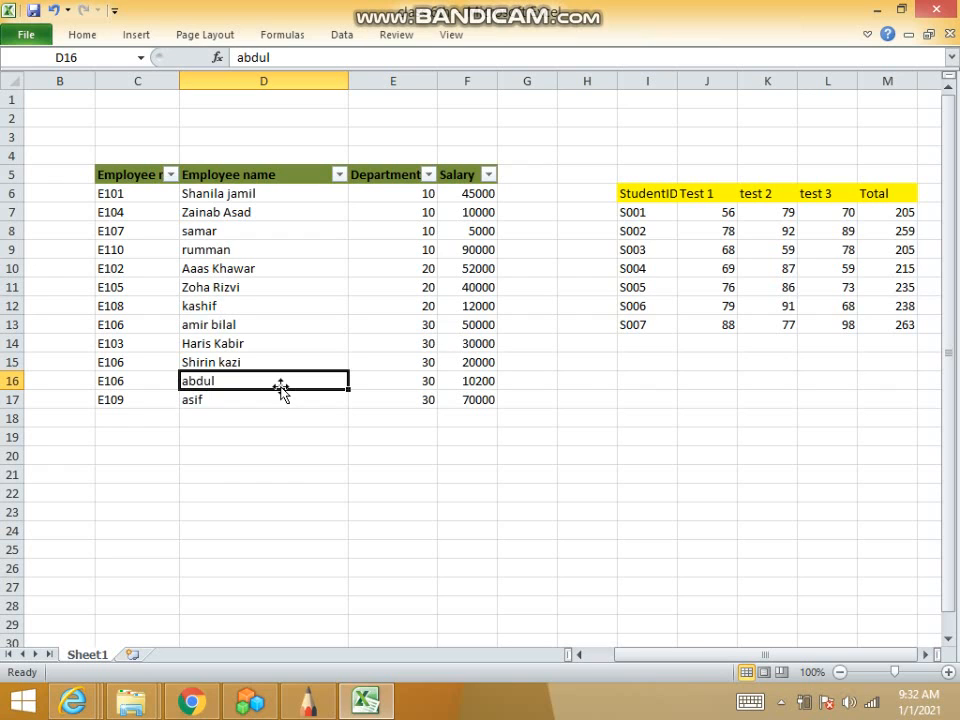
left_click(428, 174)
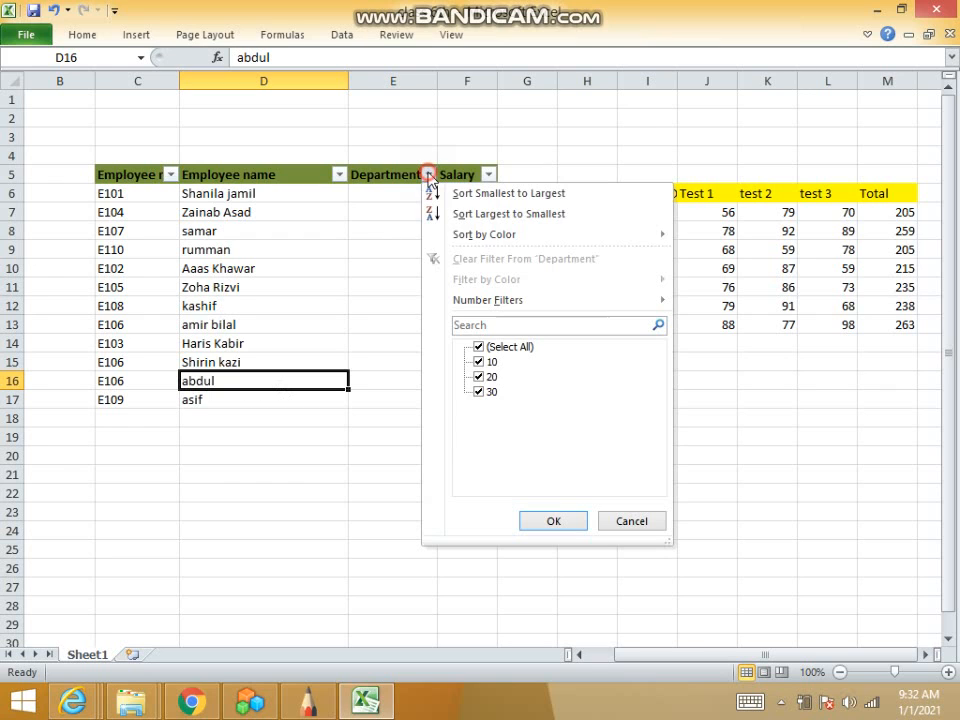
left_click(478, 376)
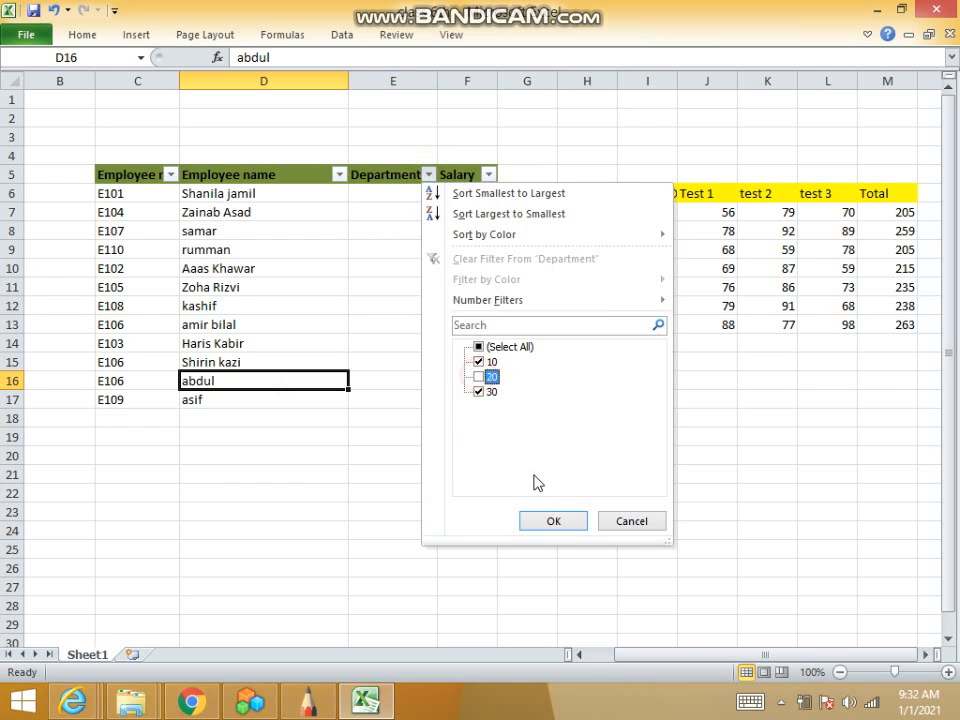
left_click(479, 392)
left_click(548, 521)
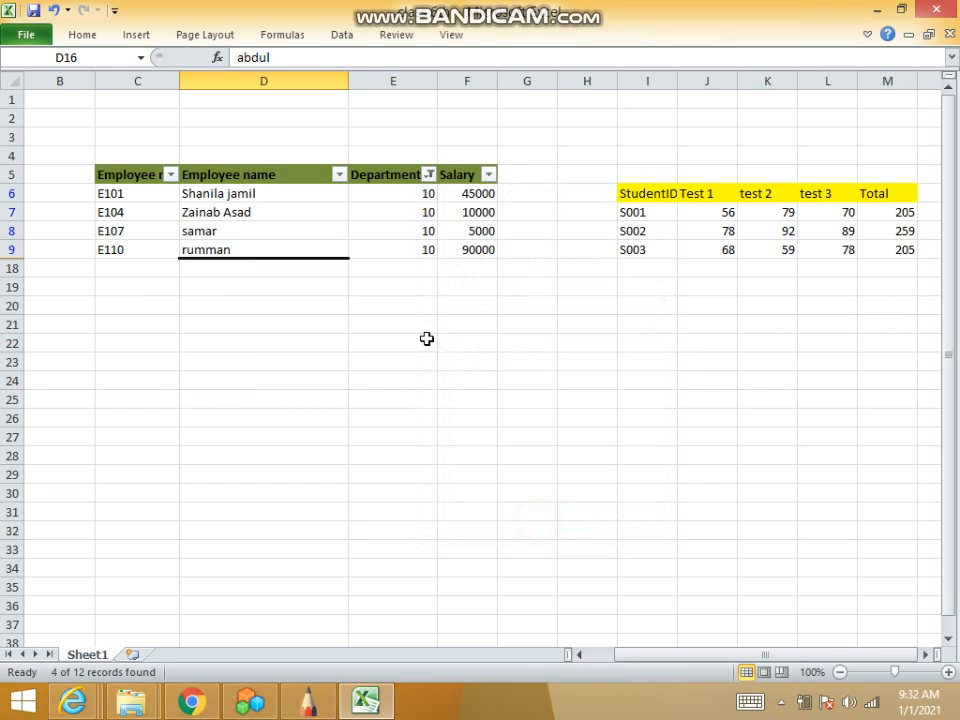
- Reselect all values in the Department filter to show every department
left_click(428, 176)
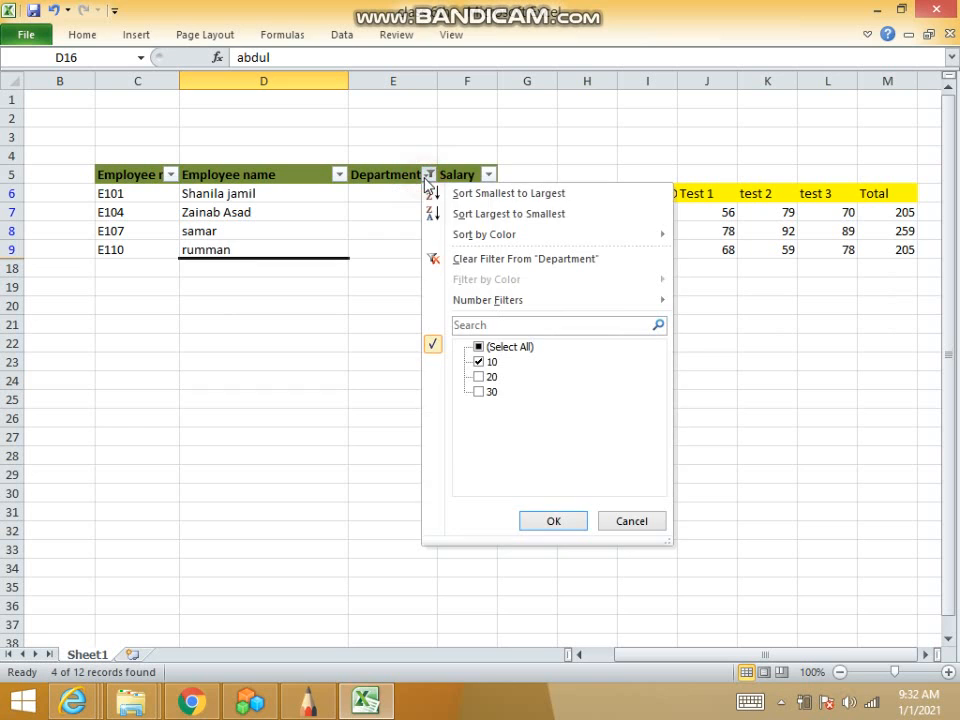
left_click(478, 346)
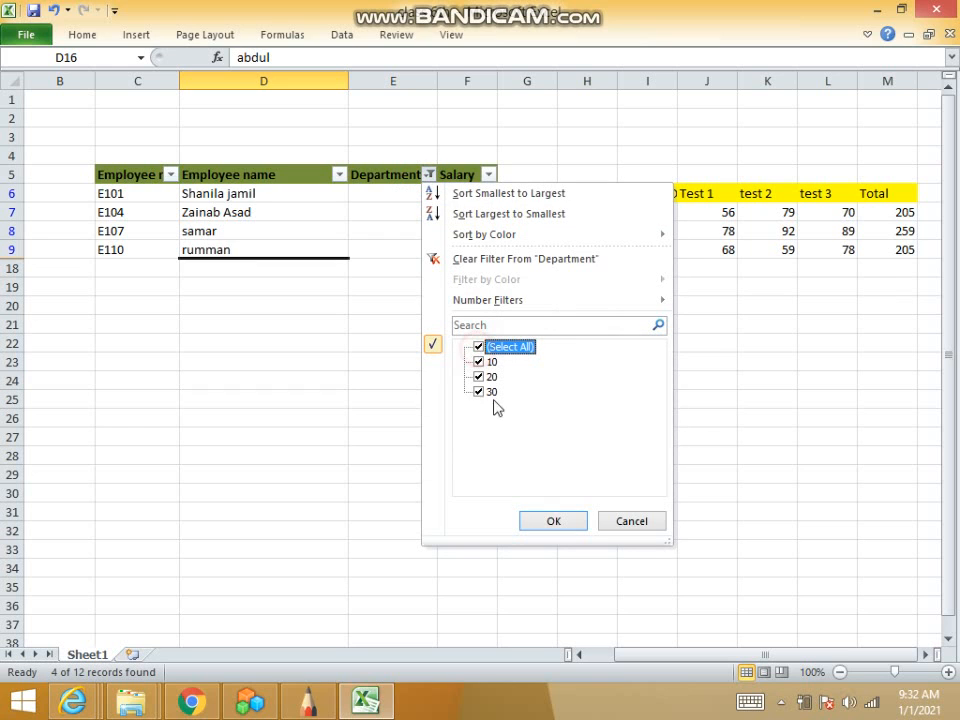
left_click(540, 521)
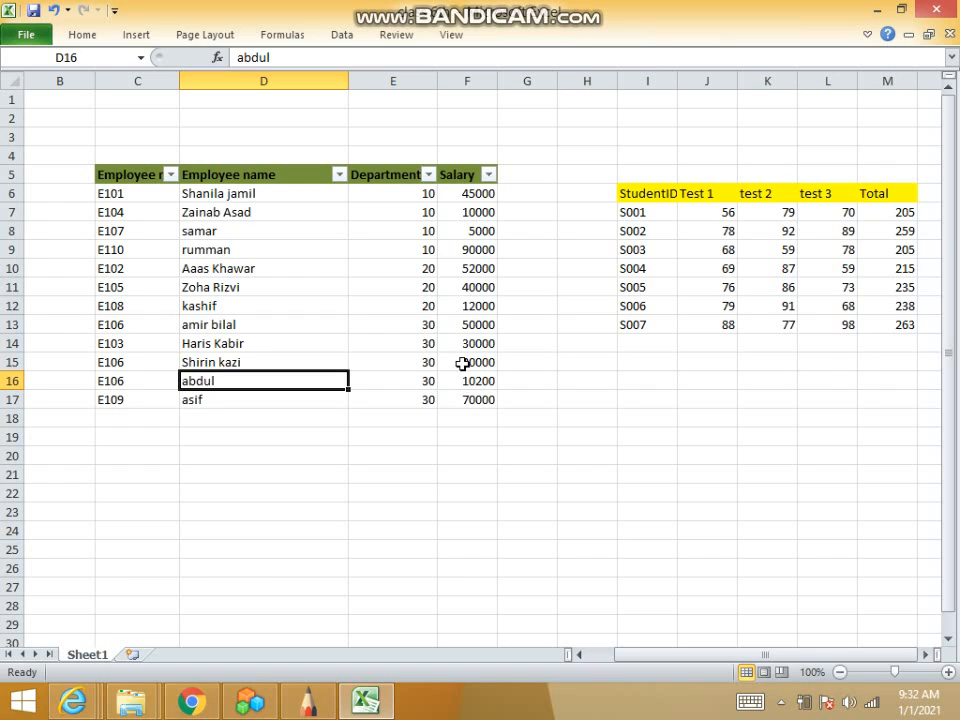
- Examine the student marks table, from the StudentID heading to the last Total value
left_click(620, 192)
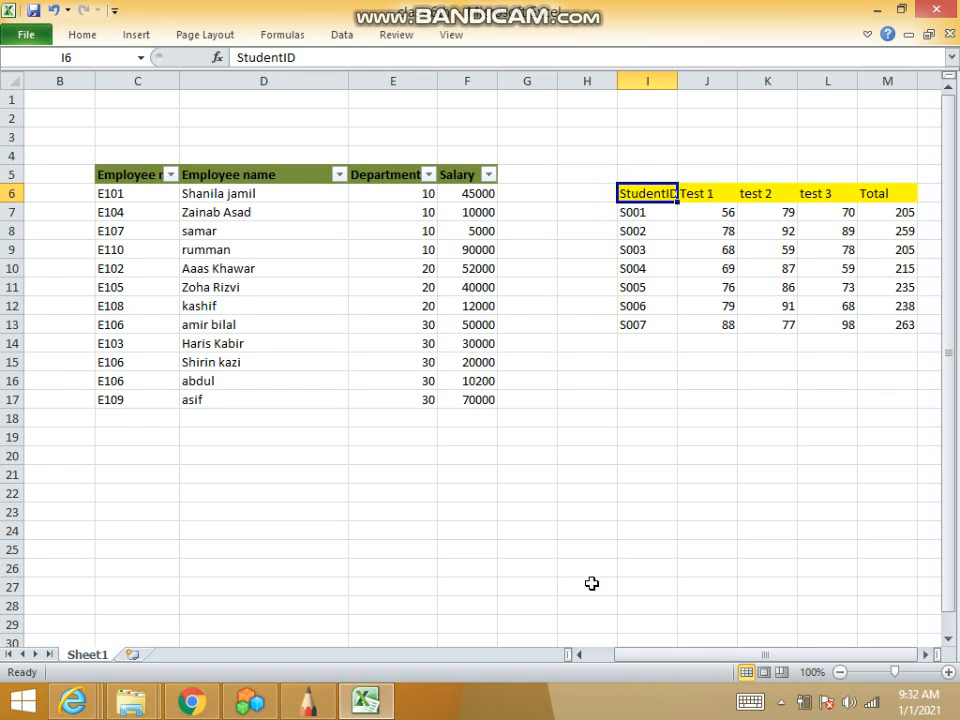
left_click(634, 211)
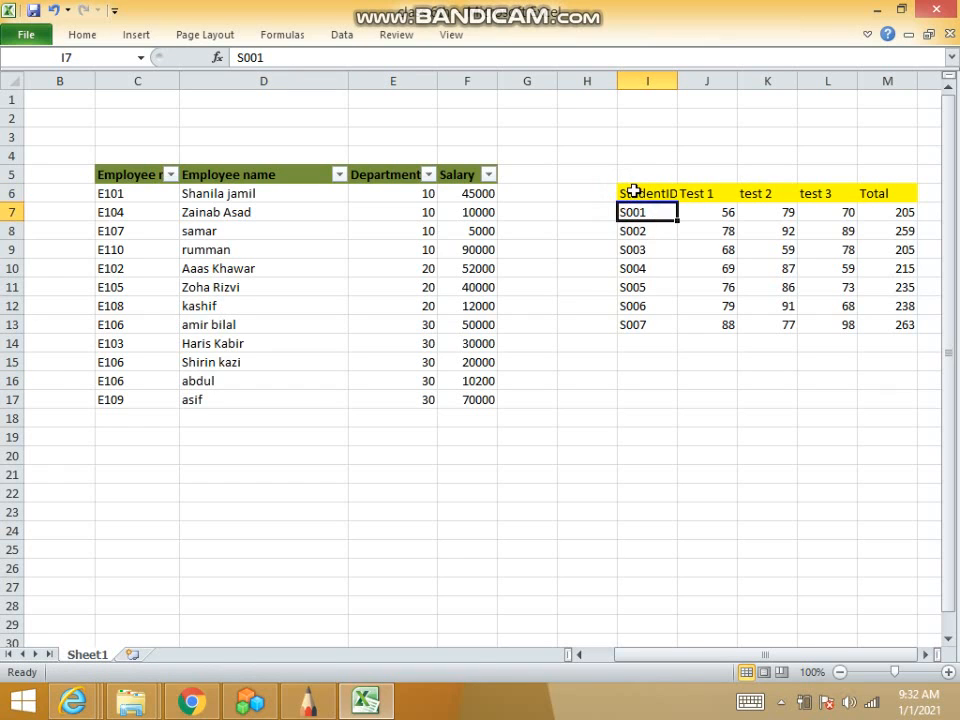
left_click_drag(634, 191, 930, 329)
left_click(860, 344)
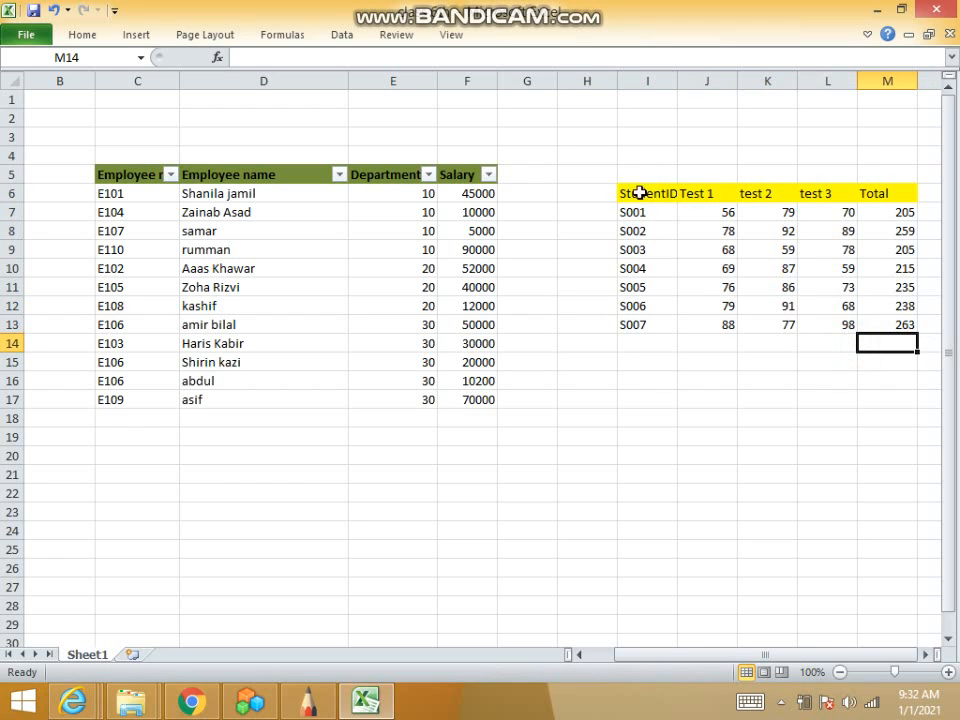
left_click_drag(621, 192, 913, 326)
left_click(768, 374)
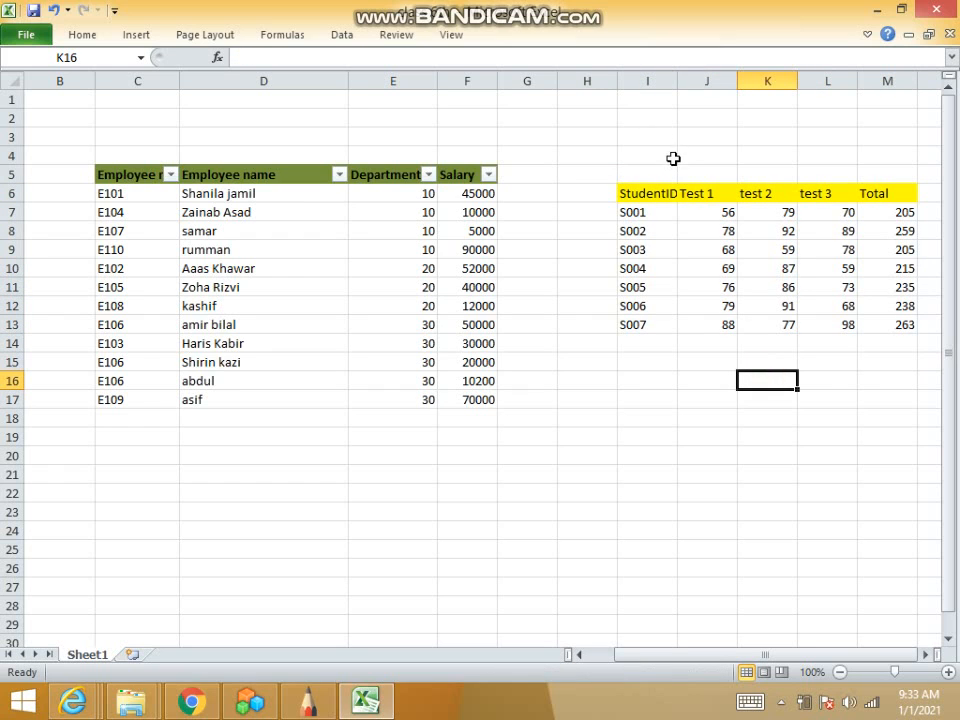
left_click(672, 158)
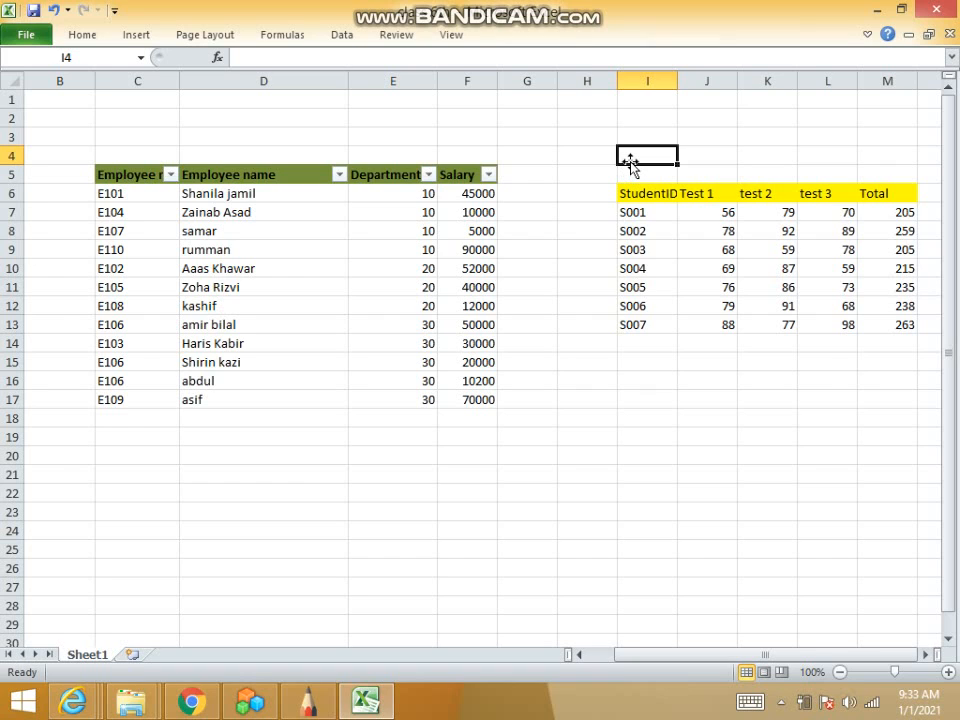
- Switch to Autodesk SketchBook and start a new blank sketch, discarding the changes to the current one
left_click(452, 5)
left_click(307, 700)
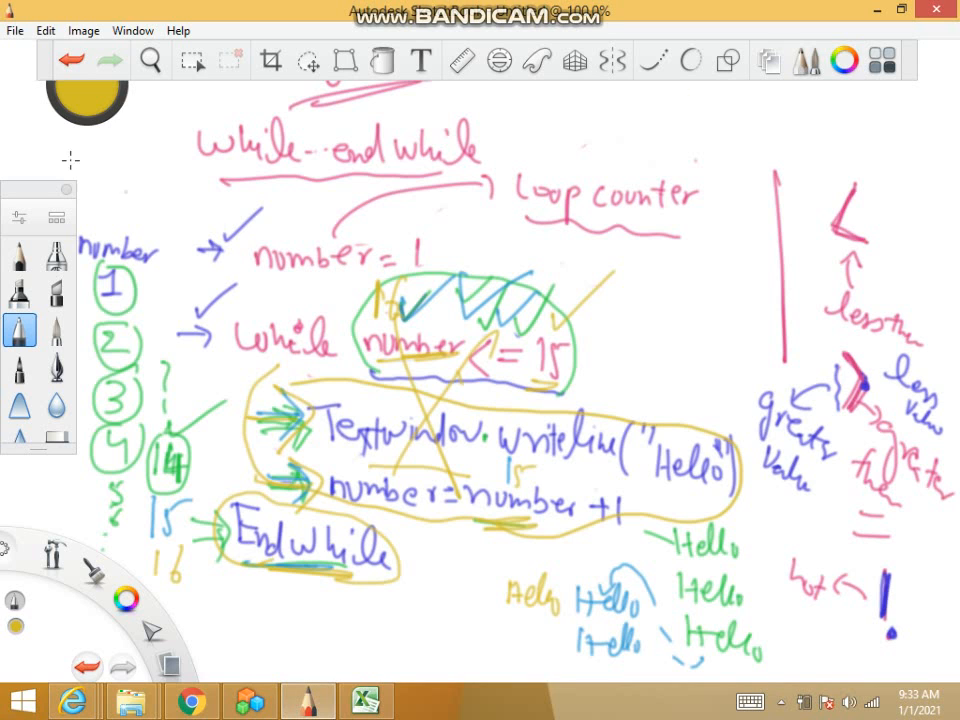
left_click(17, 31)
left_click(27, 48)
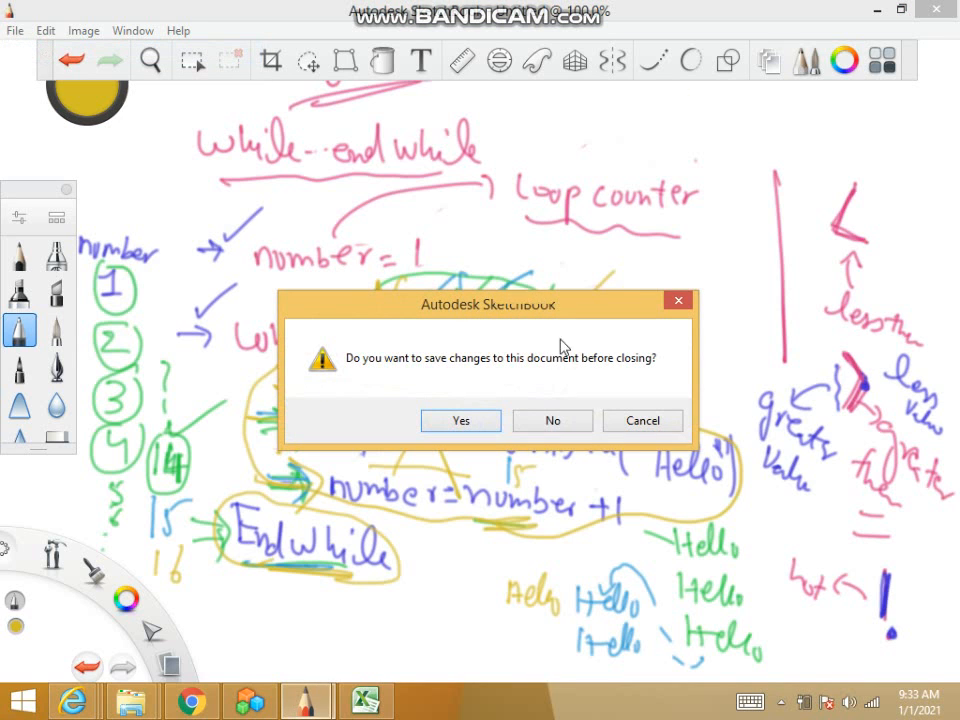
left_click(553, 421)
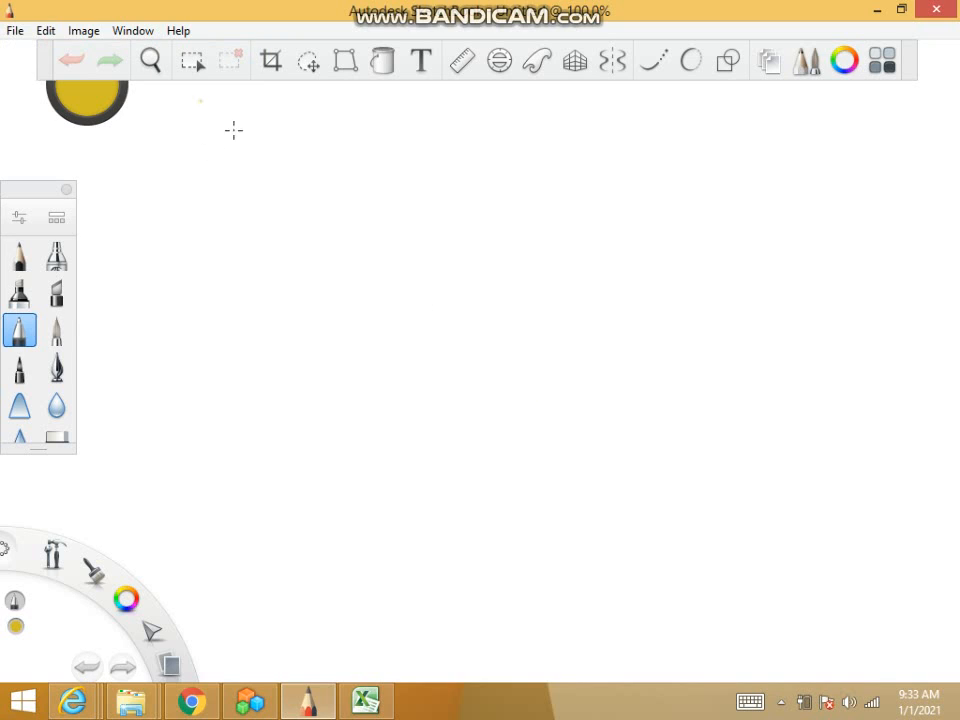
- Handwrite "Formatting →" in yellow and "Changes" in pinkish red, then underline the whole phrase
mouse_move(257, 174)
left_mouse_down()
mouse_move(237, 199)
mouse_move(285, 197)
mouse_move(328, 219)
mouse_move(368, 207)
mouse_move(504, 253)
left_mouse_up()
left_click(84, 108)
left_click(122, 118)
mouse_move(535, 237)
left_mouse_down()
mouse_move(533, 205)
mouse_move(579, 242)
mouse_move(630, 240)
mouse_move(656, 252)
left_mouse_up()
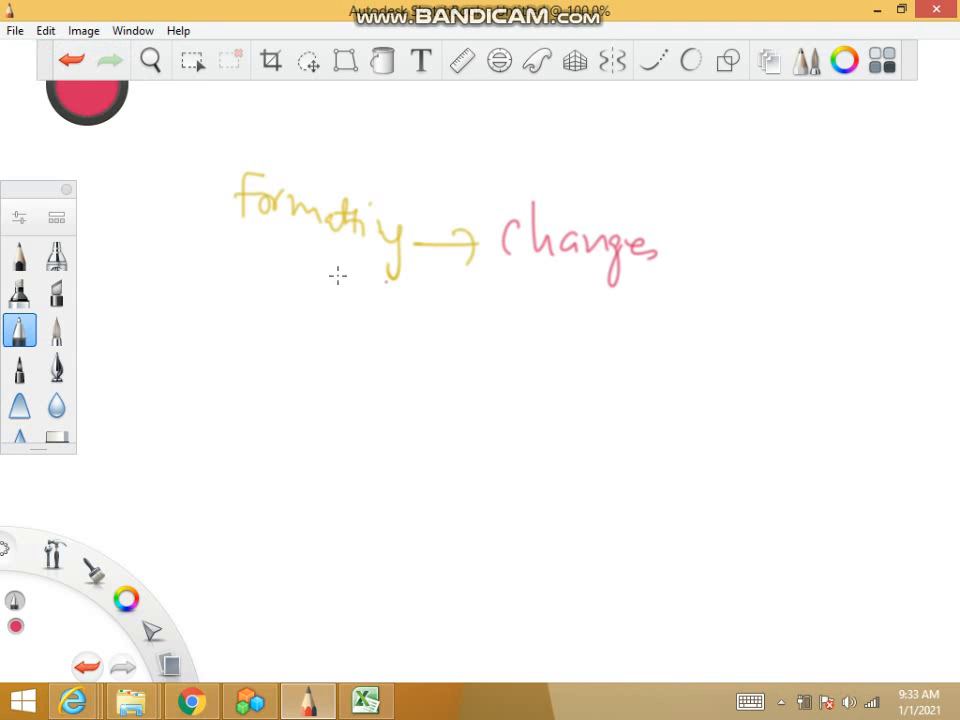
left_click_drag(250, 277, 620, 300)
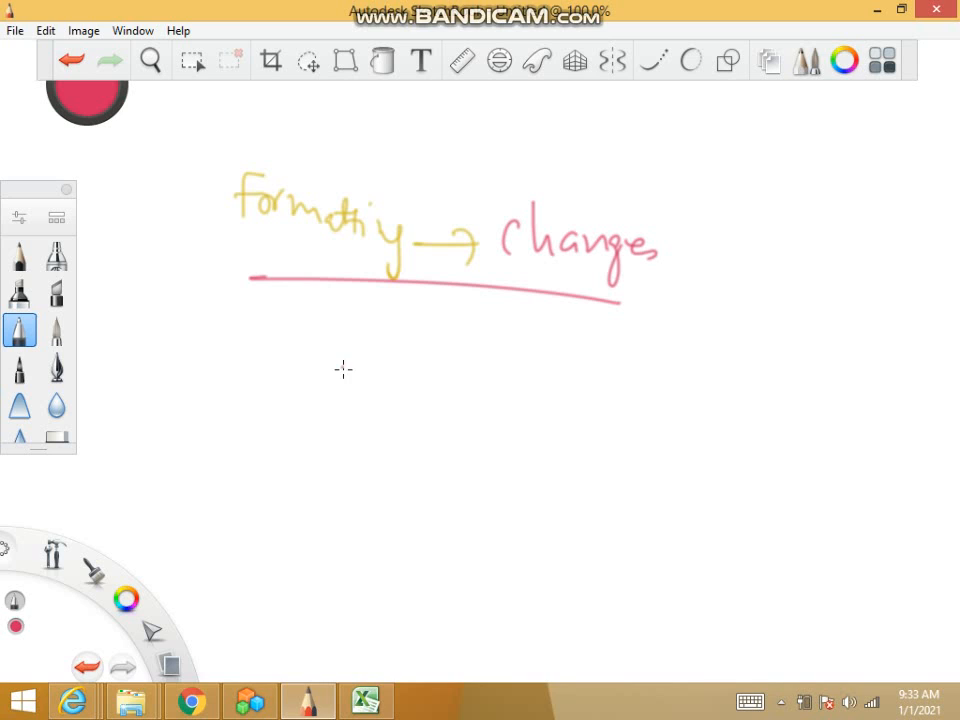
- Draw an arrow pointing up to "Formatting", and handwrite and underline "Conditional formatting" beneath it
left_click_drag(339, 371, 317, 263)
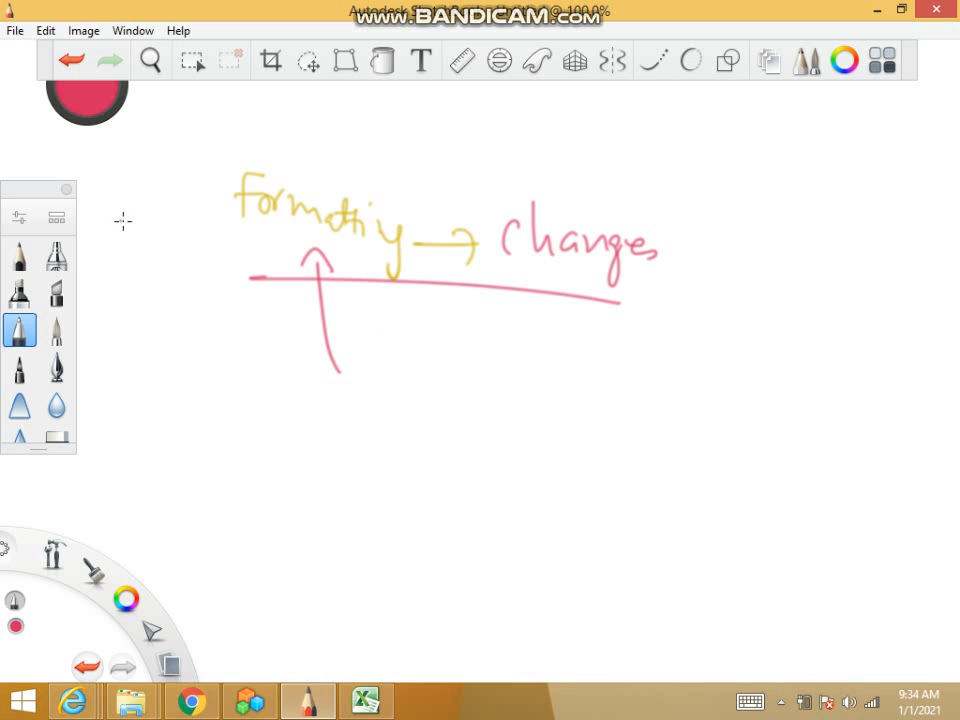
mouse_move(220, 421)
left_mouse_down()
mouse_move(230, 447)
mouse_move(243, 427)
left_mouse_up()
left_click_drag(256, 427, 273, 446)
left_click_drag(288, 430, 299, 445)
left_click_drag(306, 428, 307, 444)
left_click_drag(318, 405, 328, 446)
mouse_move(338, 428)
left_mouse_down()
mouse_move(349, 422)
mouse_move(352, 446)
left_mouse_up()
mouse_move(365, 430)
left_mouse_down()
mouse_move(394, 450)
mouse_move(414, 448)
left_mouse_up()
left_click_drag(416, 440, 432, 468)
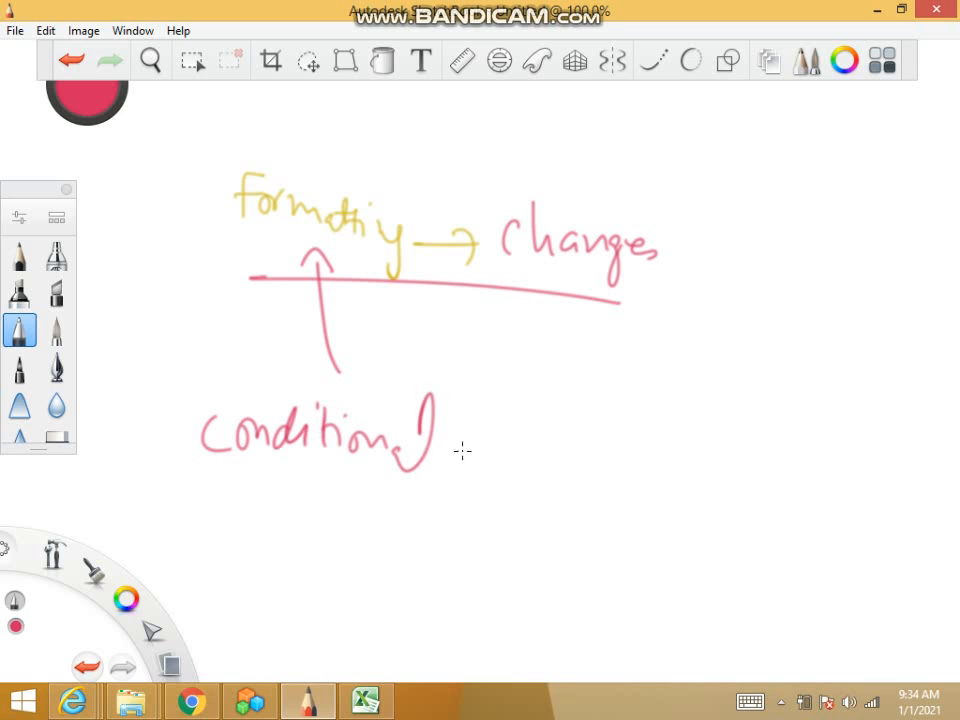
mouse_move(480, 420)
left_mouse_down()
mouse_move(481, 497)
mouse_move(525, 459)
mouse_move(568, 476)
mouse_move(639, 453)
left_mouse_up()
left_click_drag(304, 490, 575, 510)
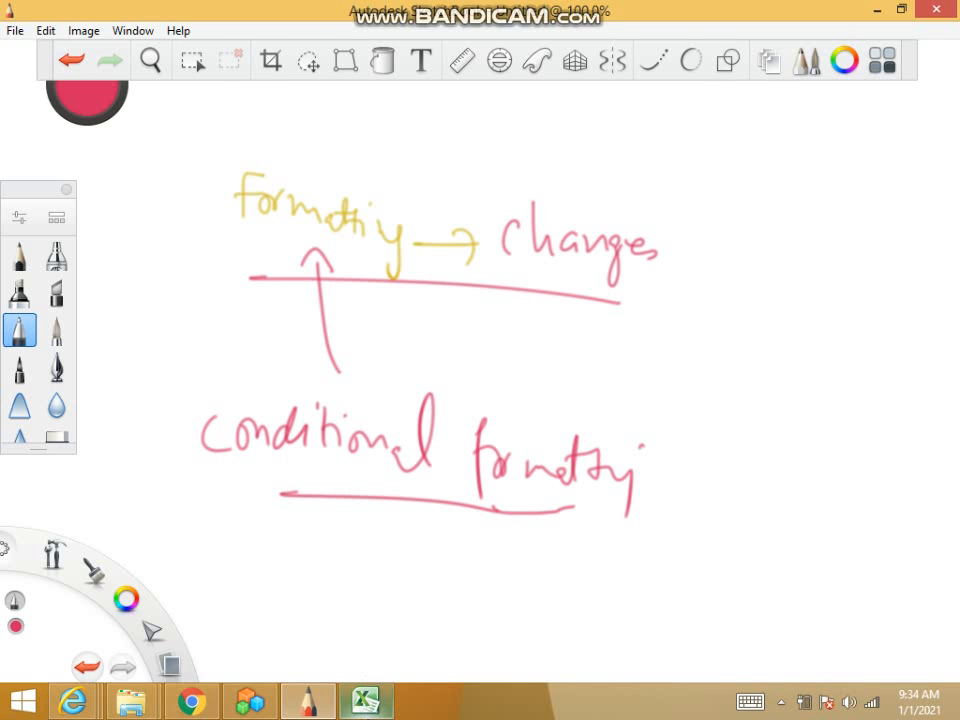
- Switch to Microsoft Excel and examine the StudentID column of the marks table, from its heading down to S007
left_click(365, 701)
left_click(620, 192)
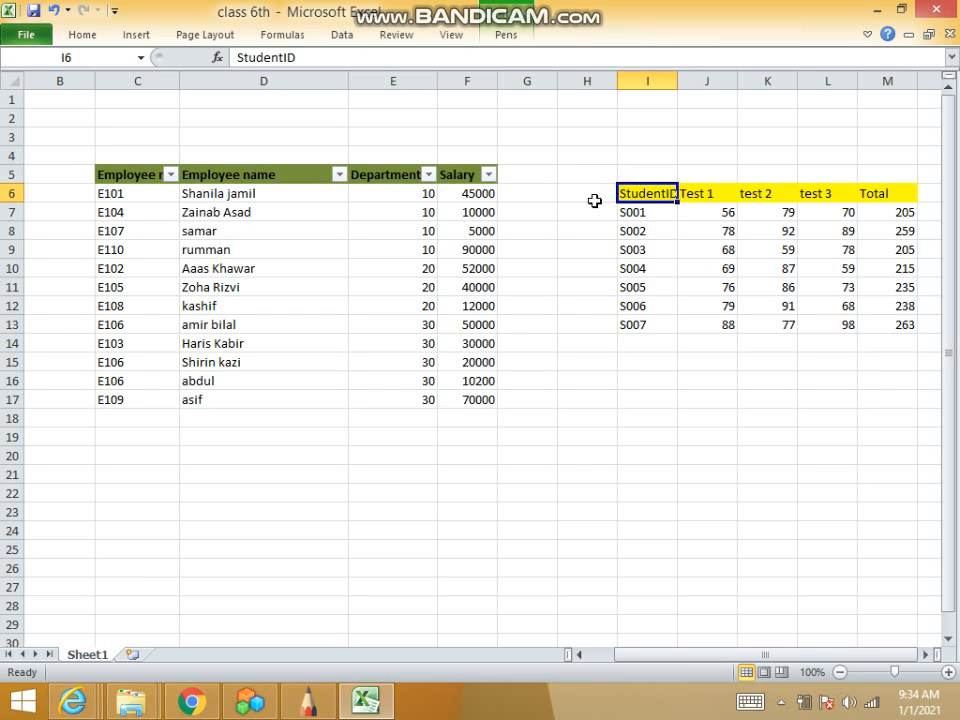
left_click(668, 210)
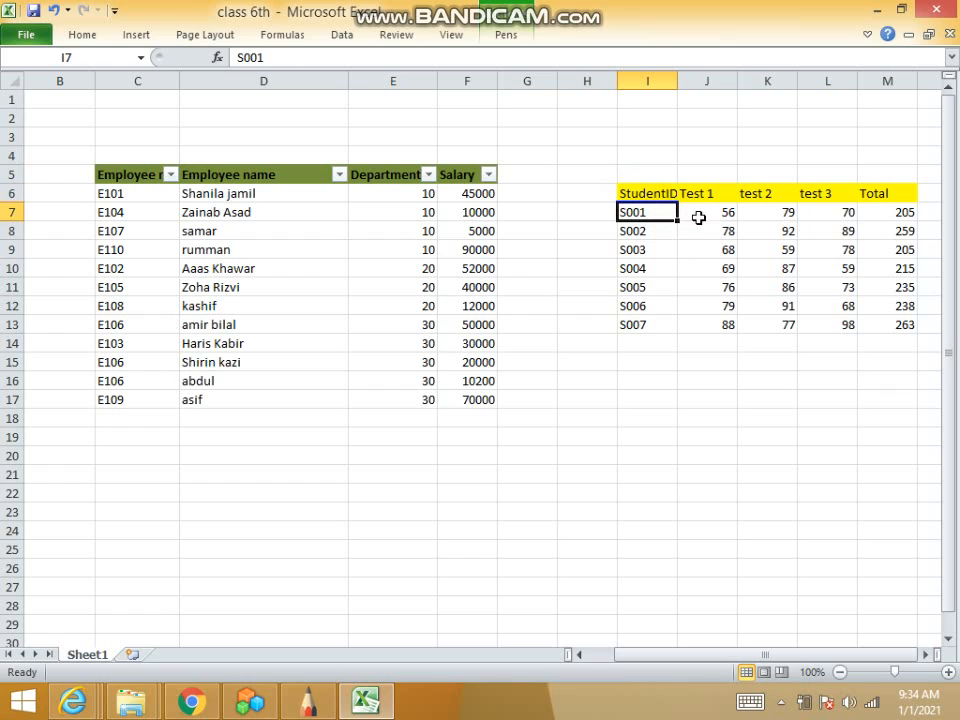
left_click(634, 230)
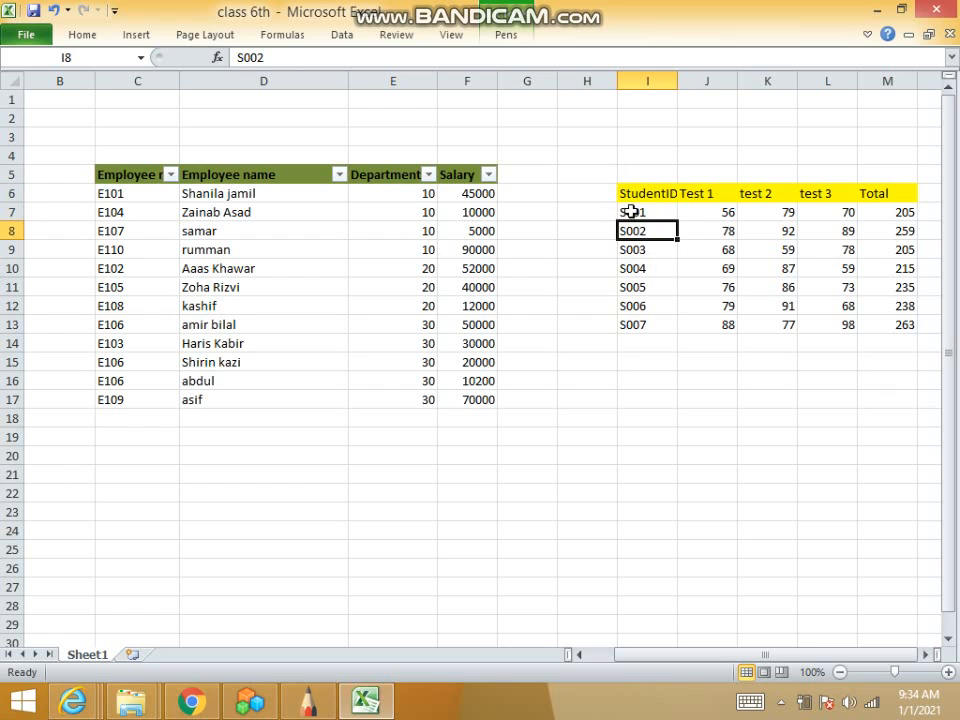
left_click(631, 212)
left_click(645, 236)
left_click(641, 253)
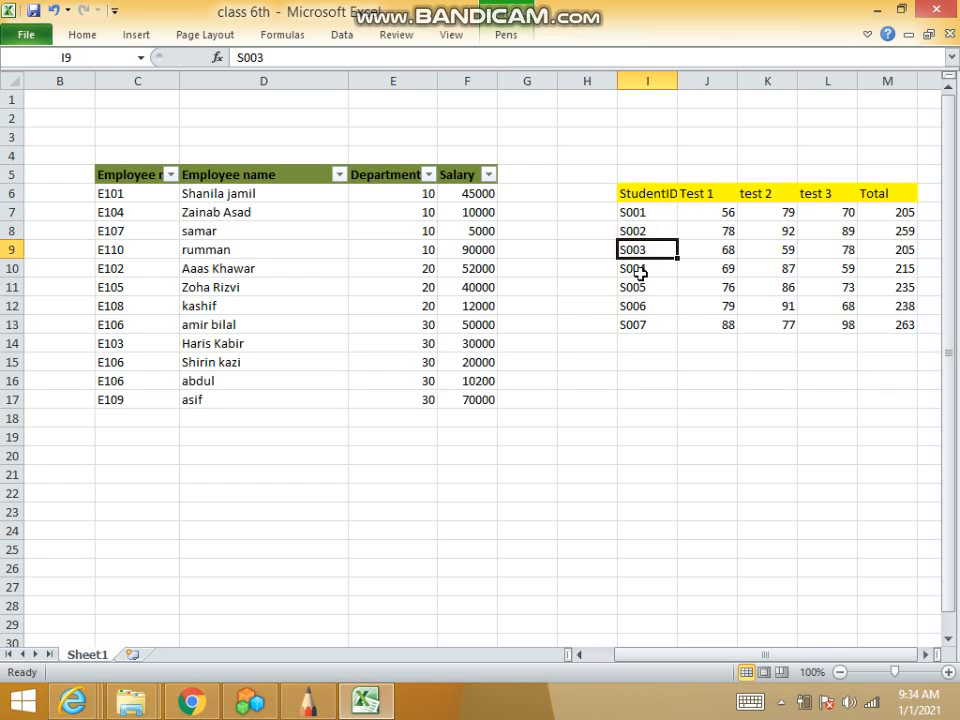
left_click(640, 272)
left_click(645, 343)
left_click(647, 326)
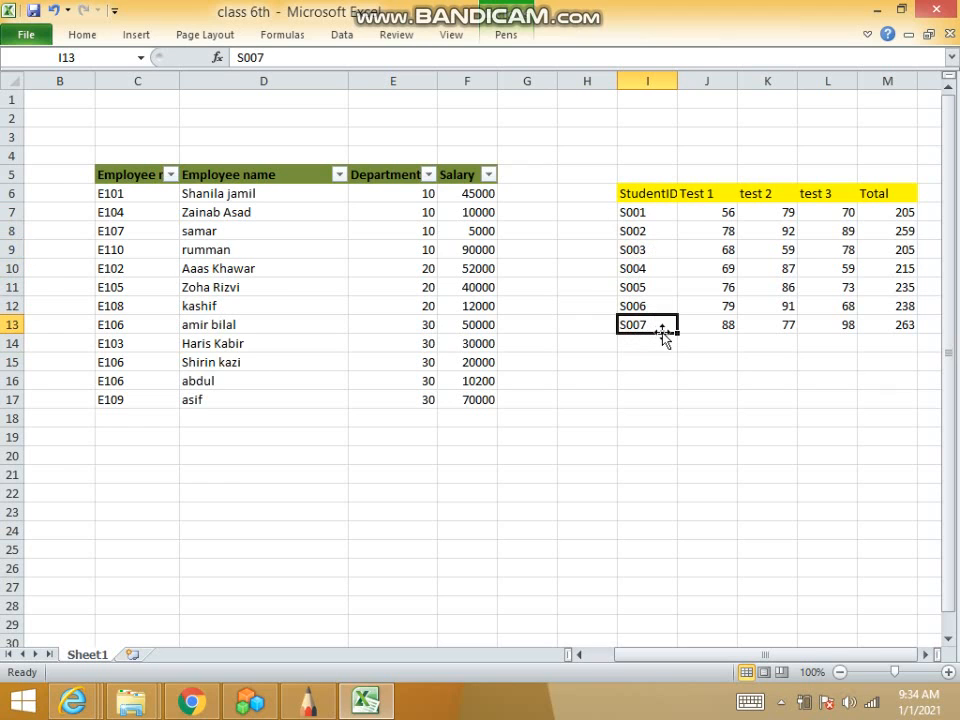
- Examine the Test 1, test 2 and test 3 headings and sample marks in the student table
left_click(692, 195)
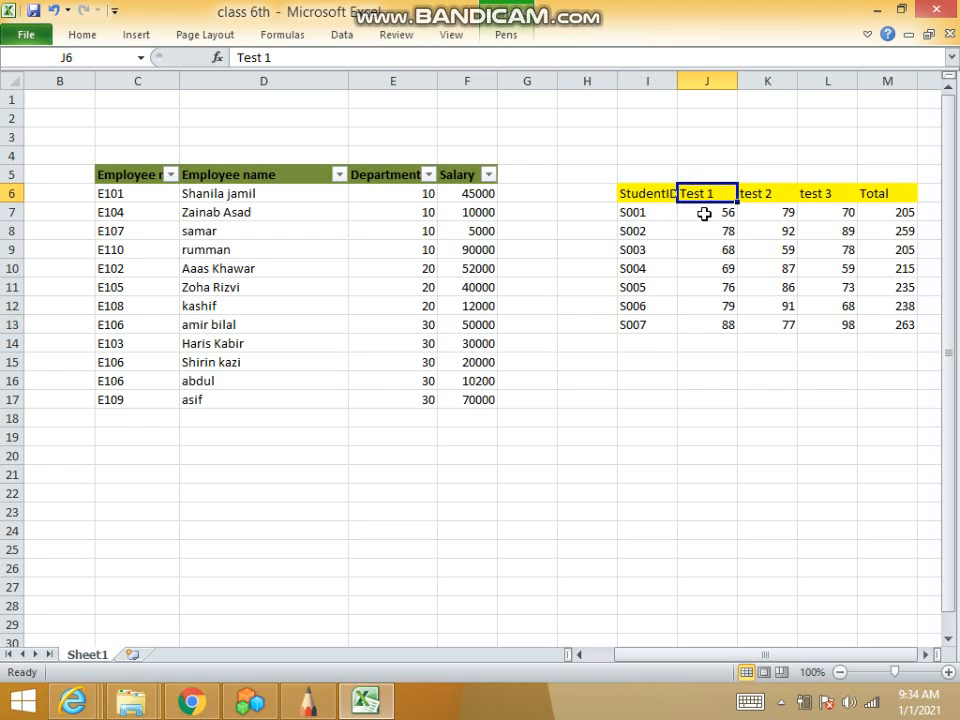
left_click(704, 214)
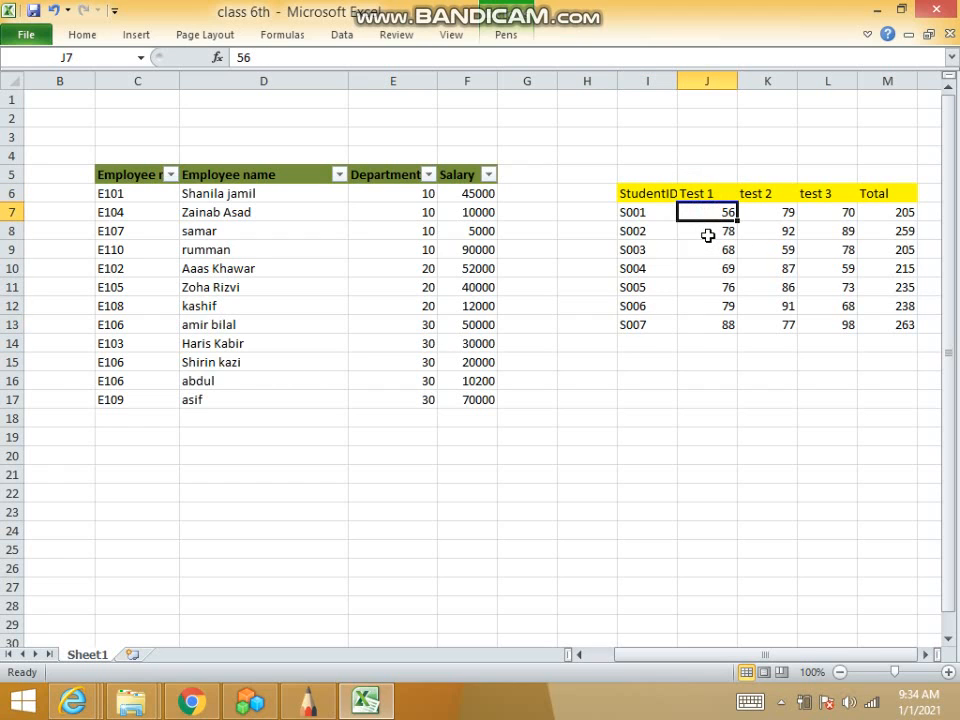
left_click(707, 233)
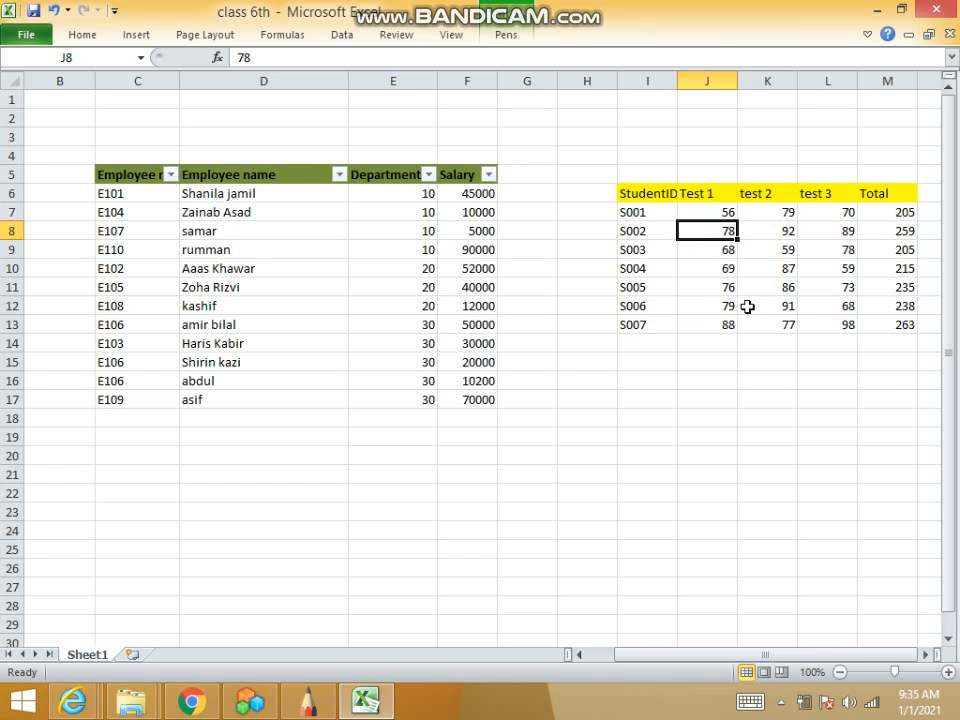
left_click(634, 305)
left_click(789, 305)
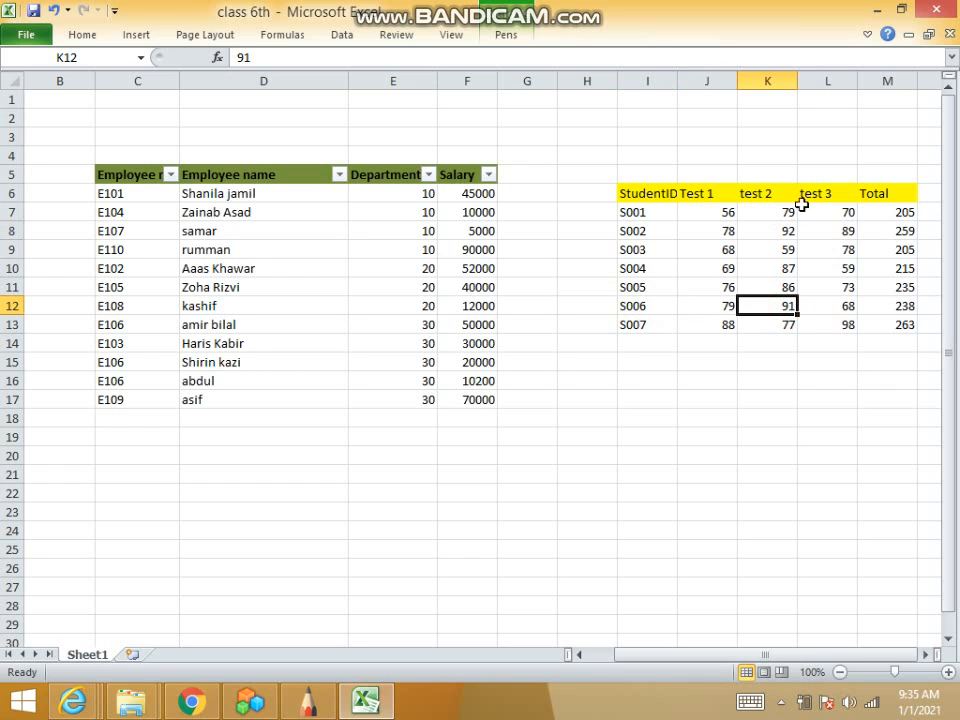
left_click(695, 191)
left_click(771, 191)
left_click(810, 190)
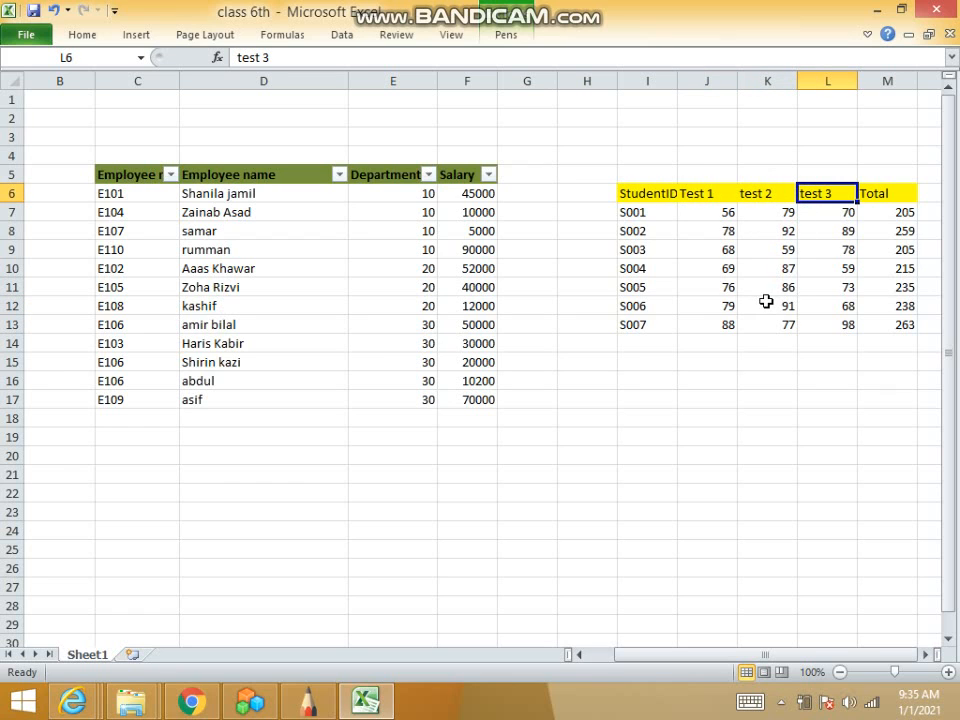
- Examine the three test marks and the Total for students S001 and S002
left_click(636, 213)
left_click(722, 212)
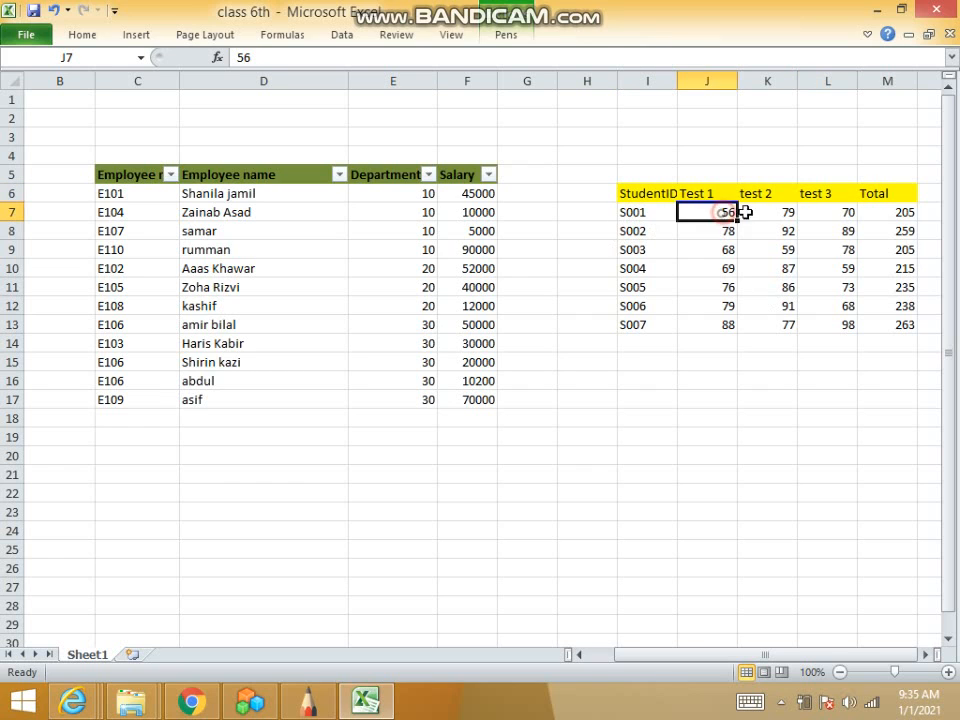
left_click(770, 212)
left_click(830, 213)
left_click(898, 214)
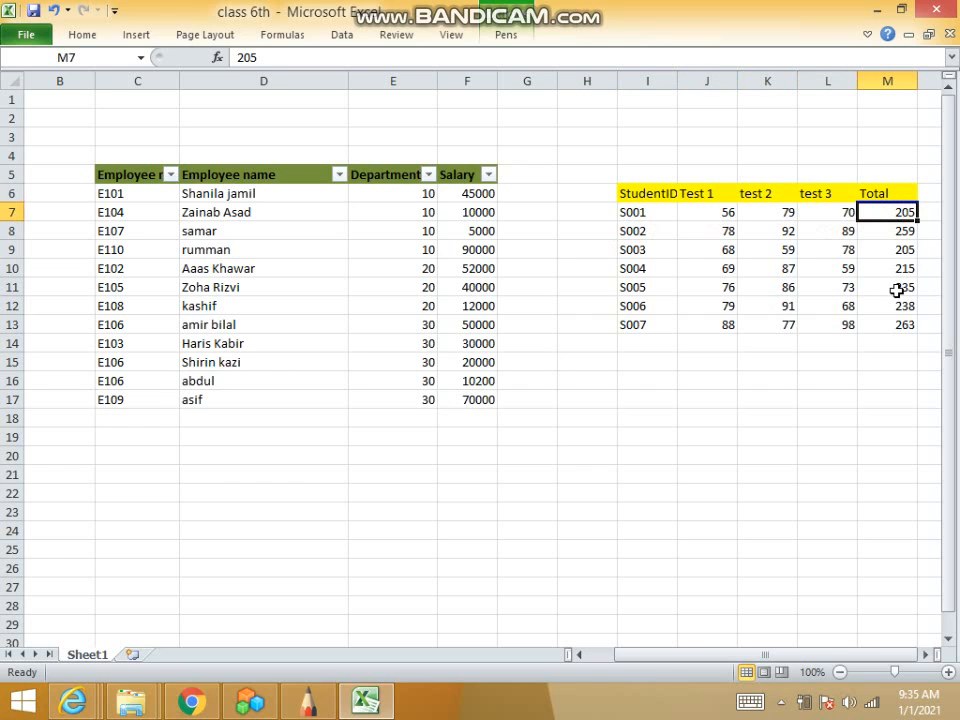
left_click(637, 232)
left_click(710, 230)
left_click(768, 232)
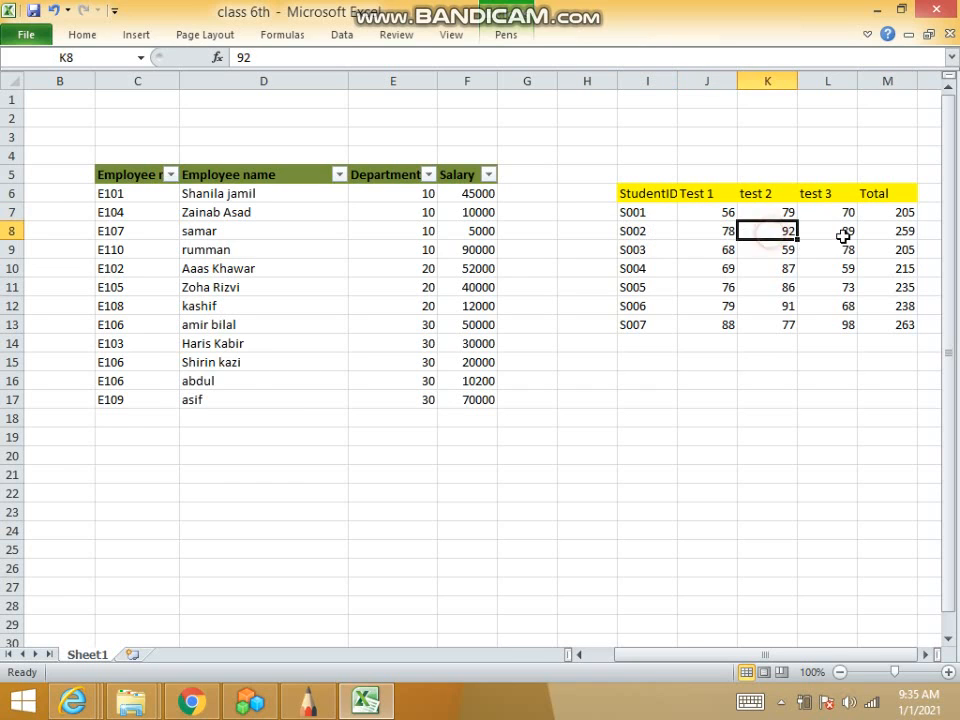
left_click(843, 234)
left_click(906, 236)
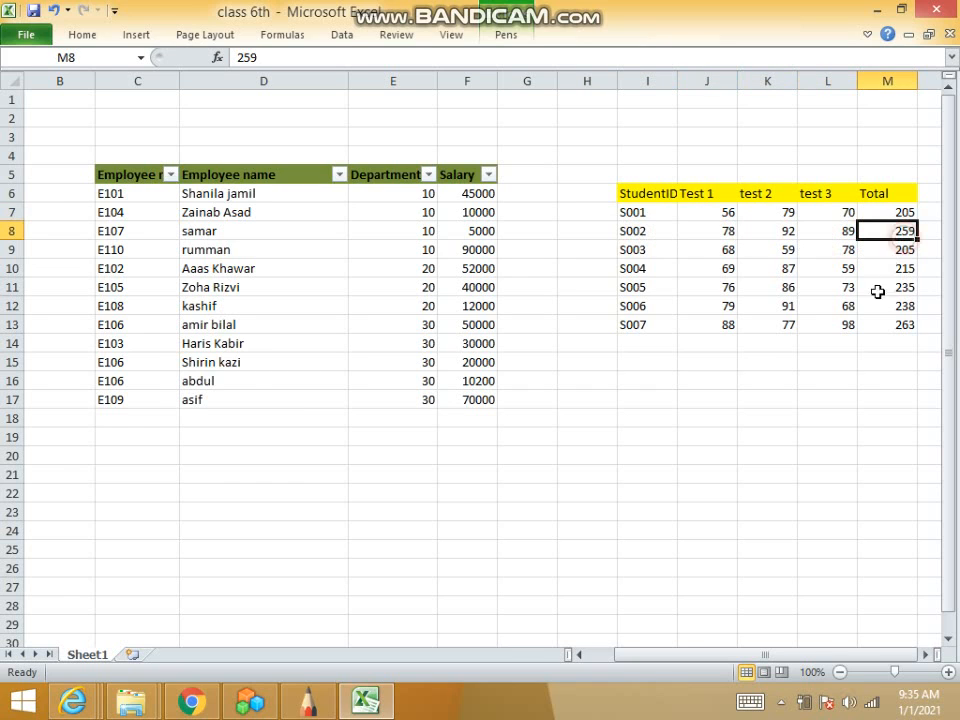
- Select the marks of all seven students in Test 1, test 2 and test 3, cells J7 to L13
left_click(716, 214)
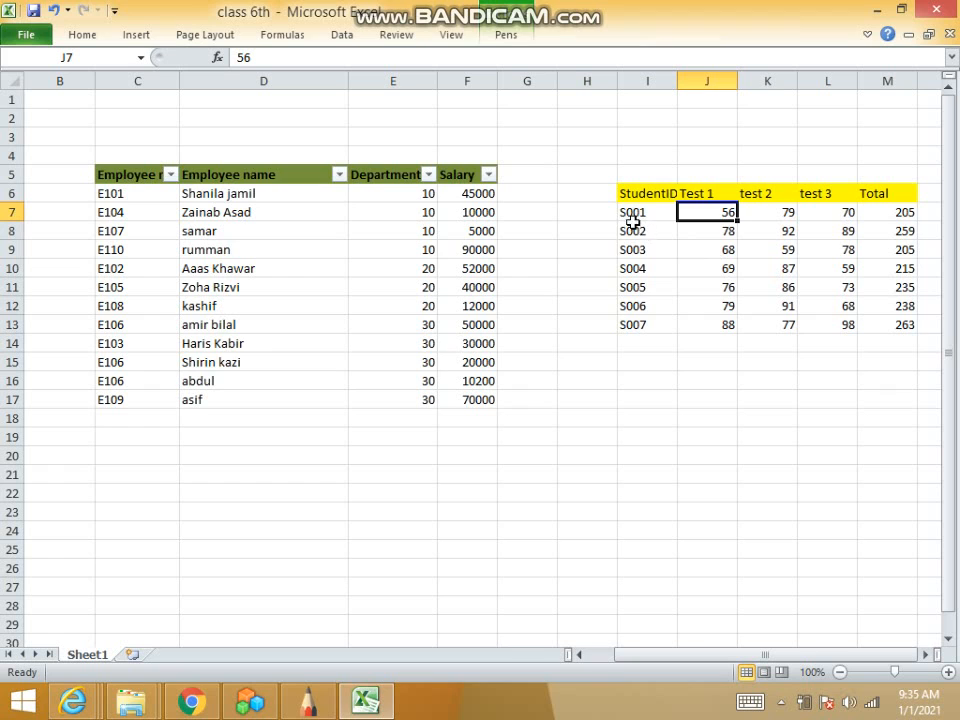
left_click(697, 247)
left_click(694, 212)
left_click_drag(697, 210, 836, 326)
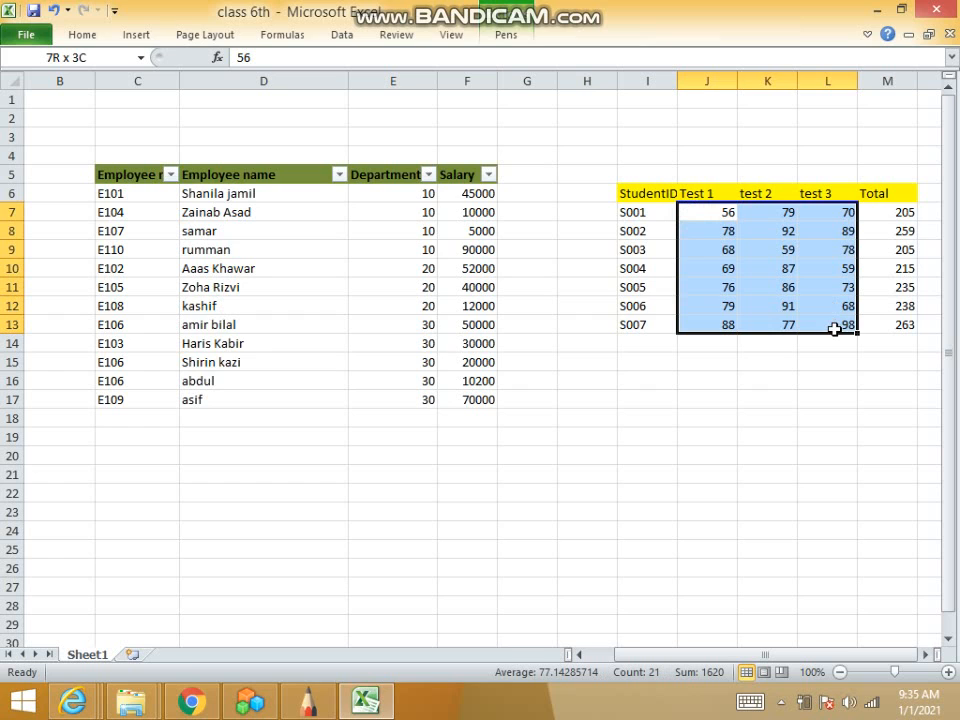
left_click(710, 252)
left_click(694, 214)
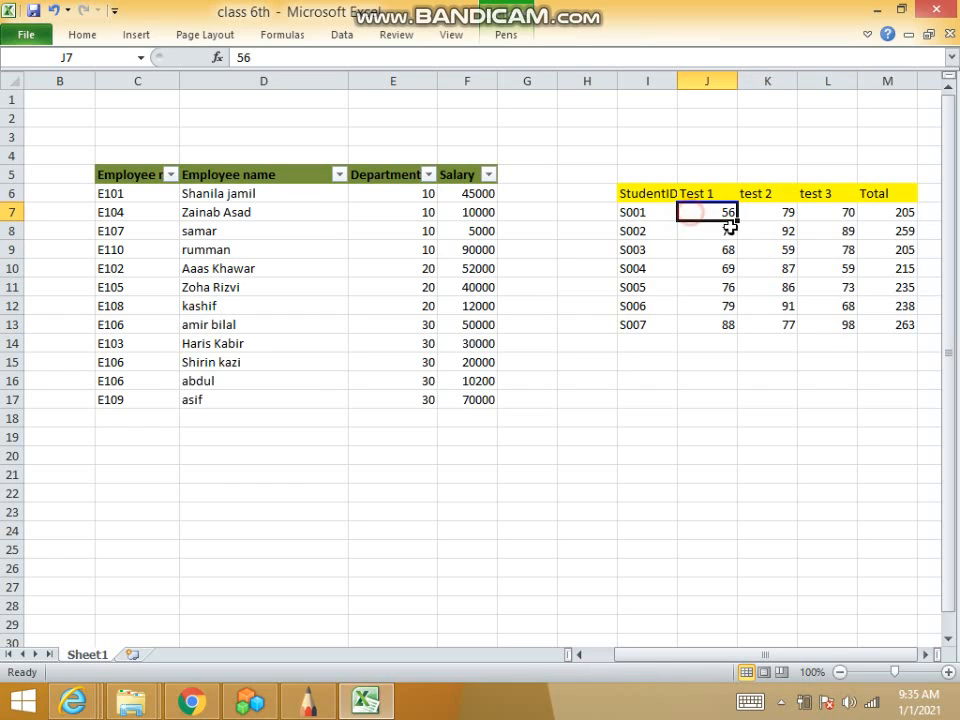
left_click_drag(730, 226, 821, 326)
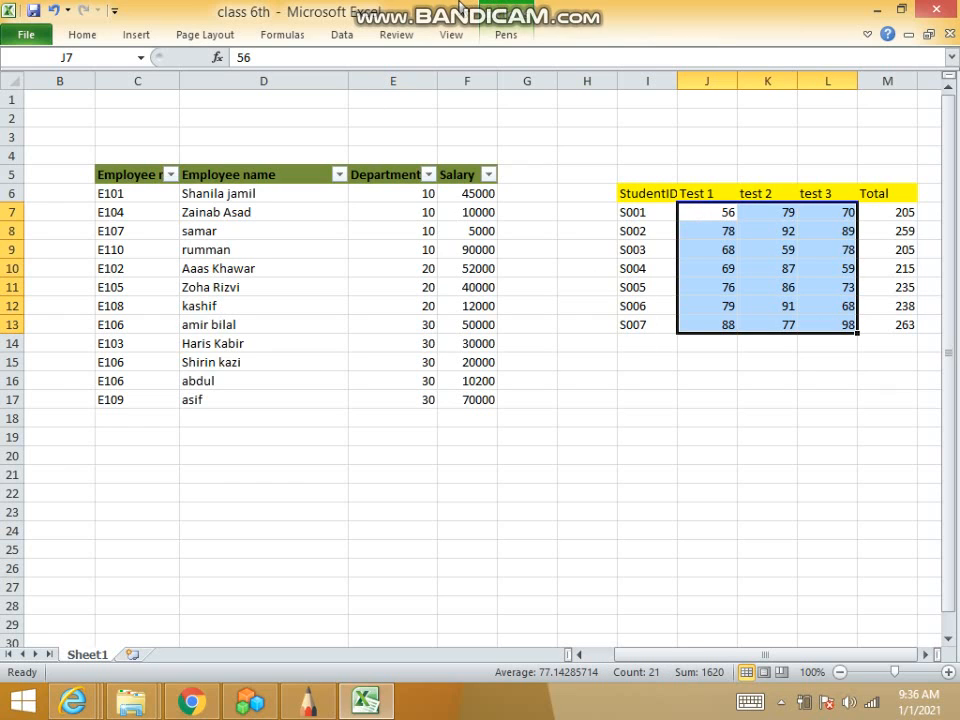
left_click(780, 701)
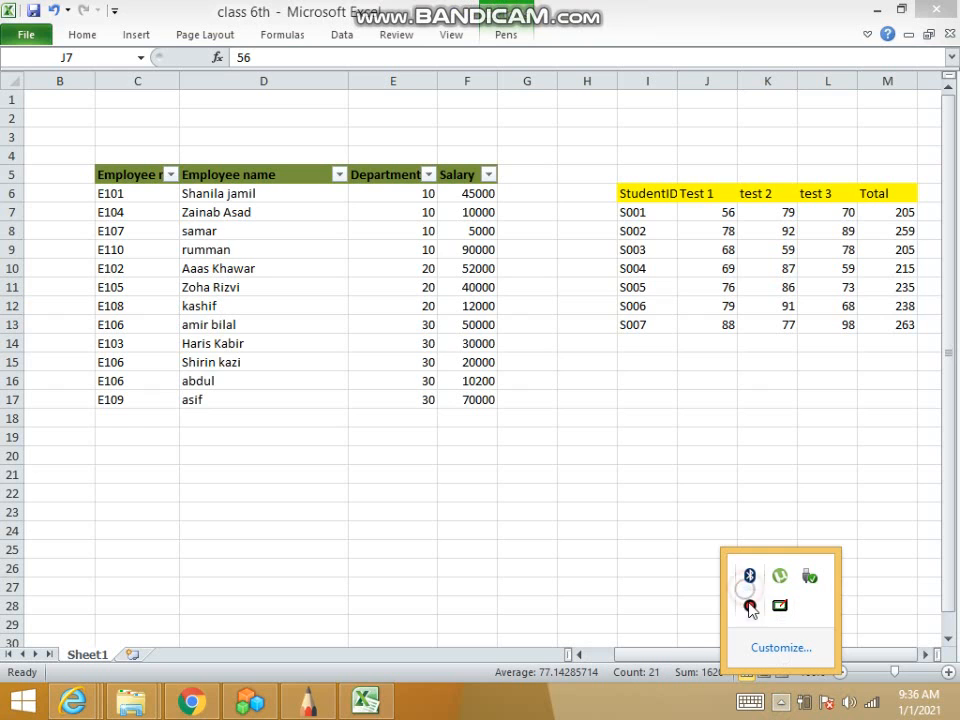
left_click(750, 606)
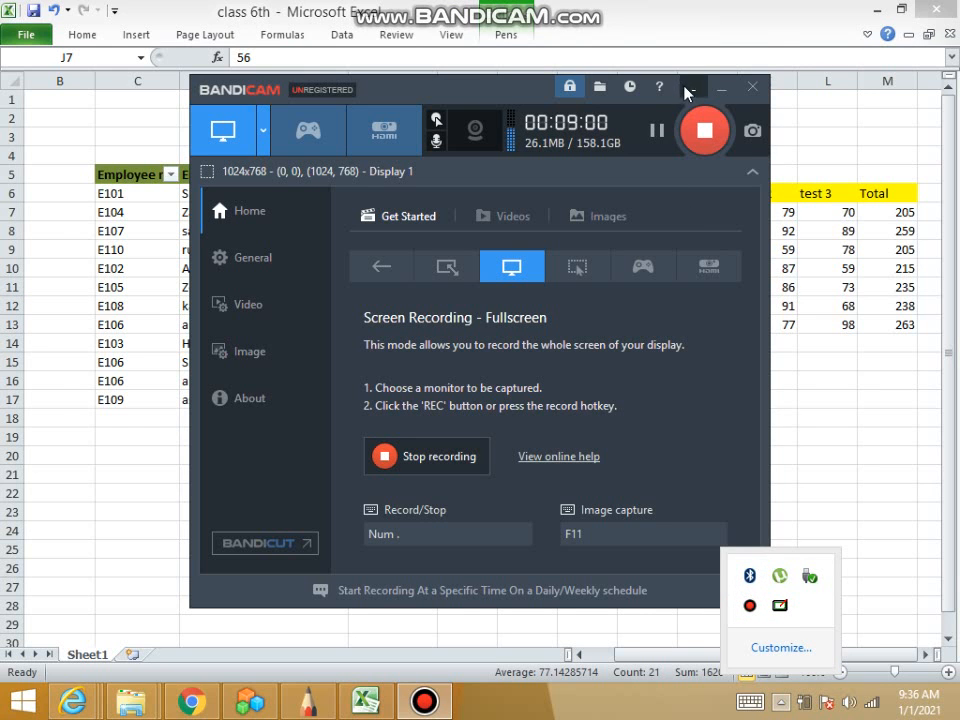
left_click(689, 90)
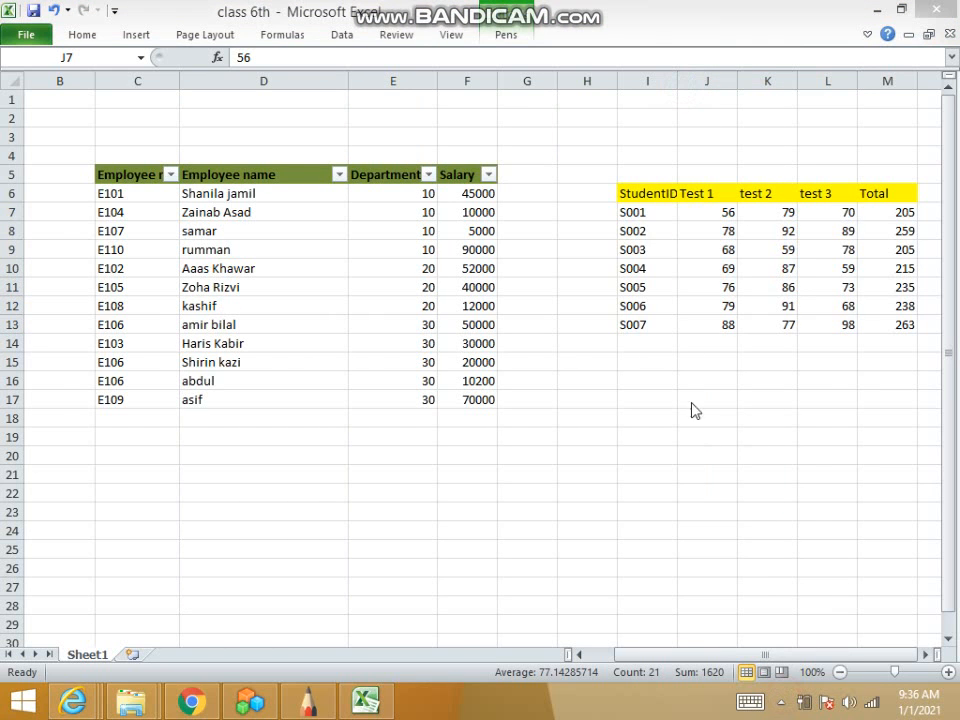
- Reselect the marks range J7:L13 in the student table, excluding the headings and the Total column
left_click(686, 198)
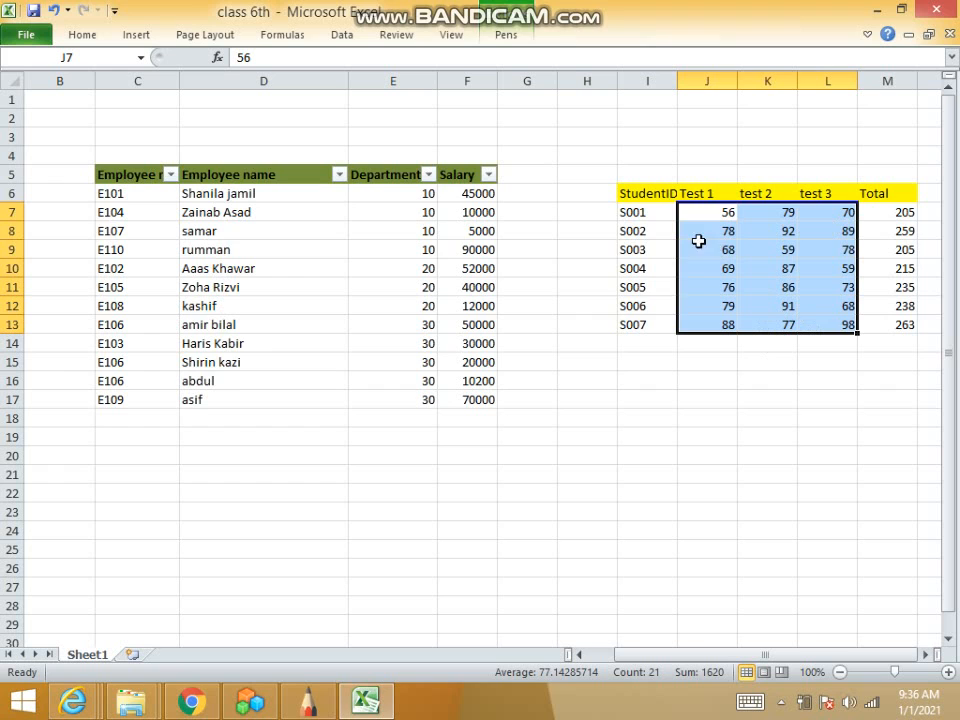
left_click_drag(705, 210, 827, 321)
left_click(780, 701)
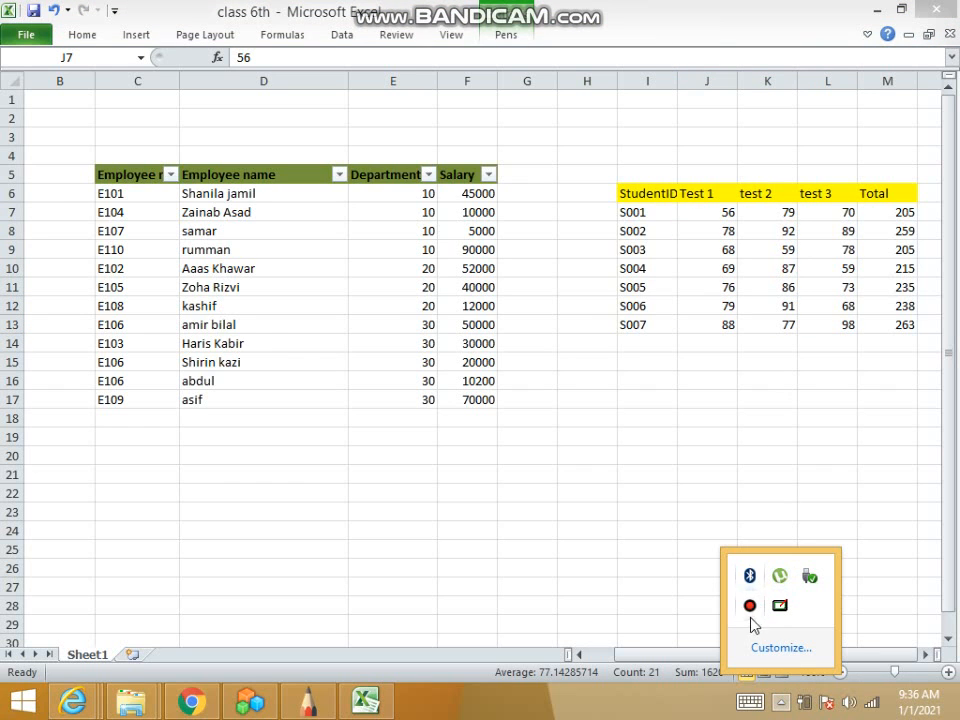
left_click(750, 605)
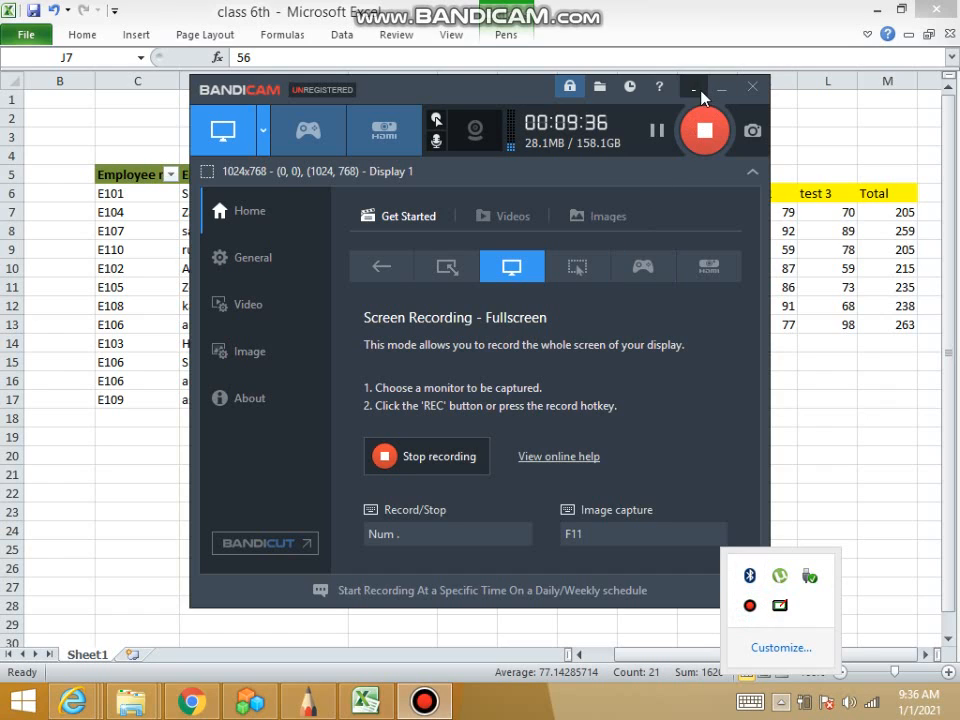